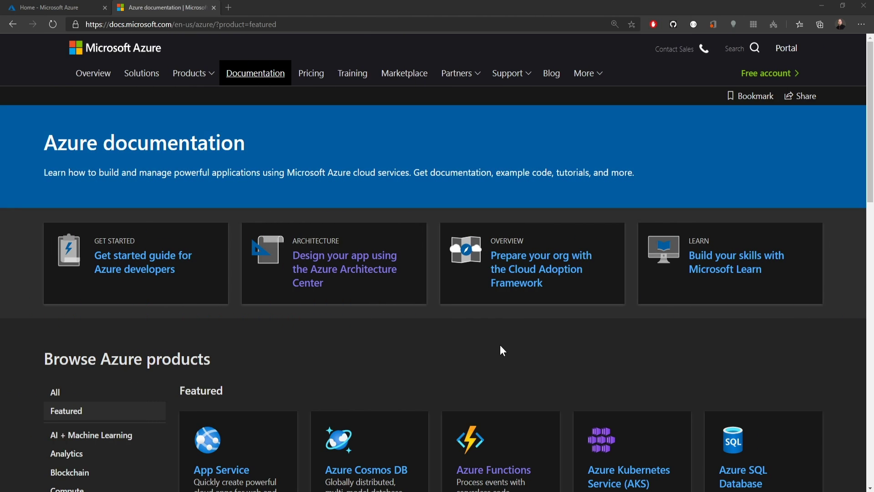
Go through the Identity category of Azure products to the Azure Active Directory (AD) documentation.
scroll(367, 345, "down", 1)
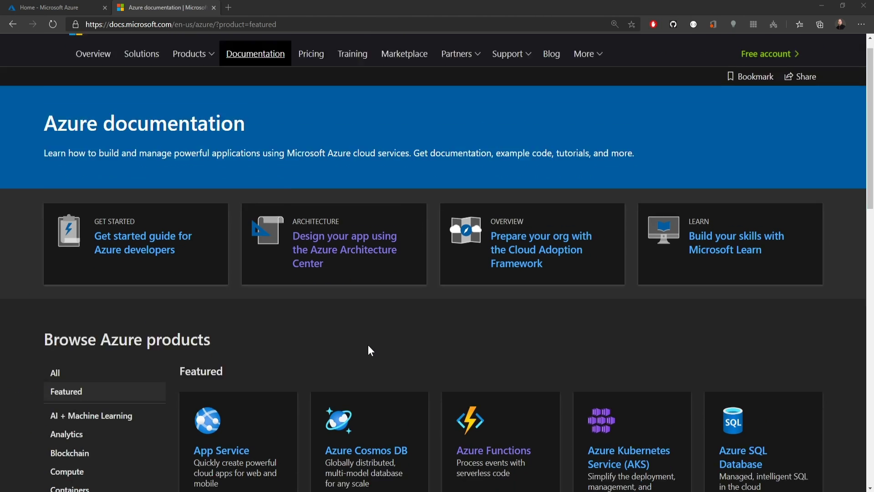
scroll(368, 345, "down", 5)
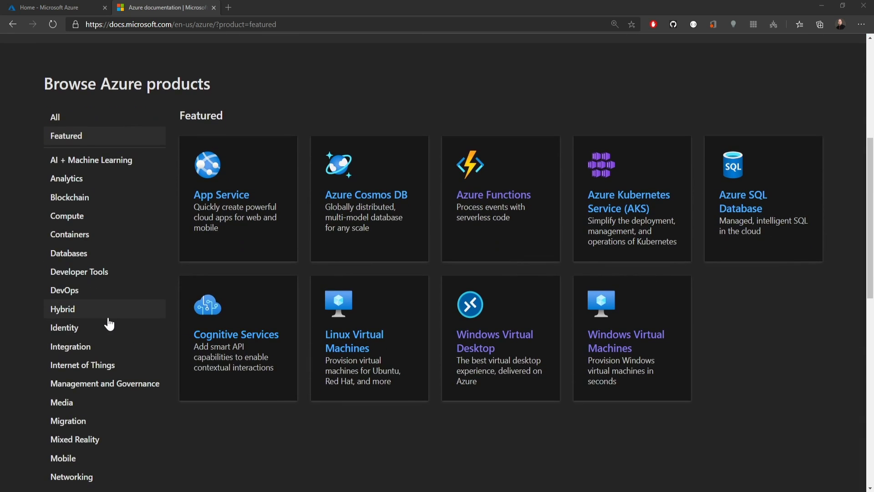
left_click(72, 335)
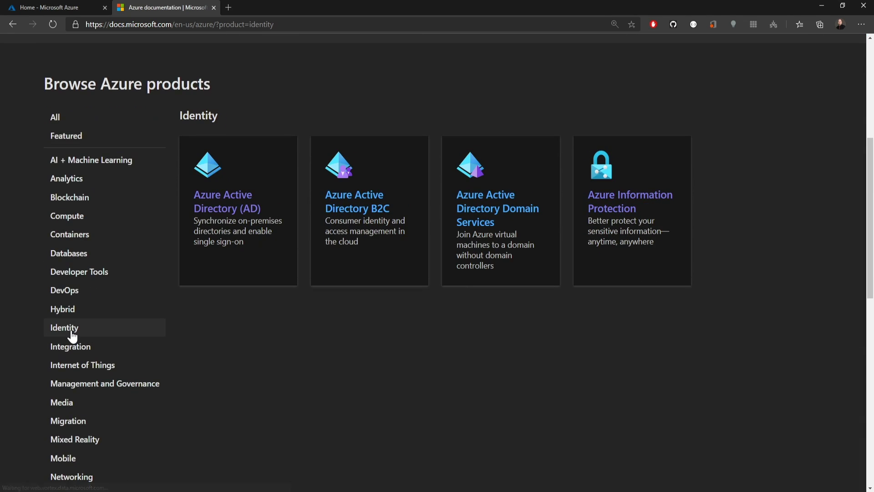
left_click(226, 203)
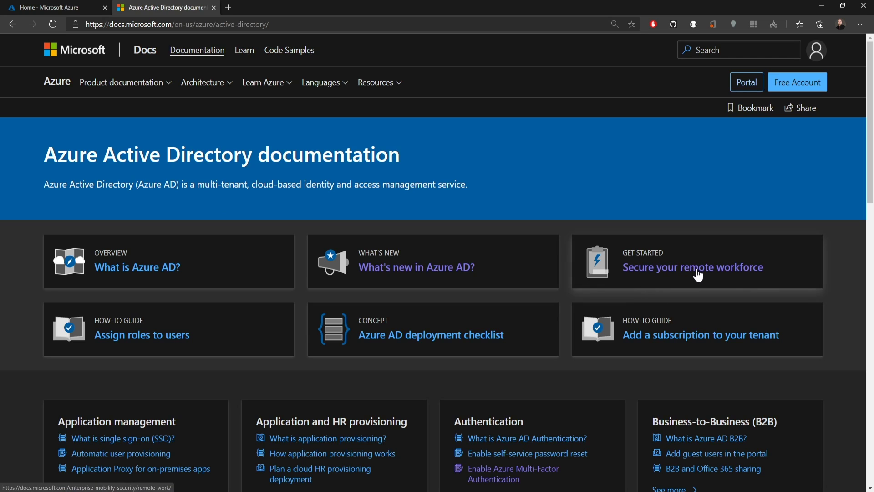
Open the 'Secure your remote workforce' guide and its 'How does MFA work?' article.
left_click(698, 275)
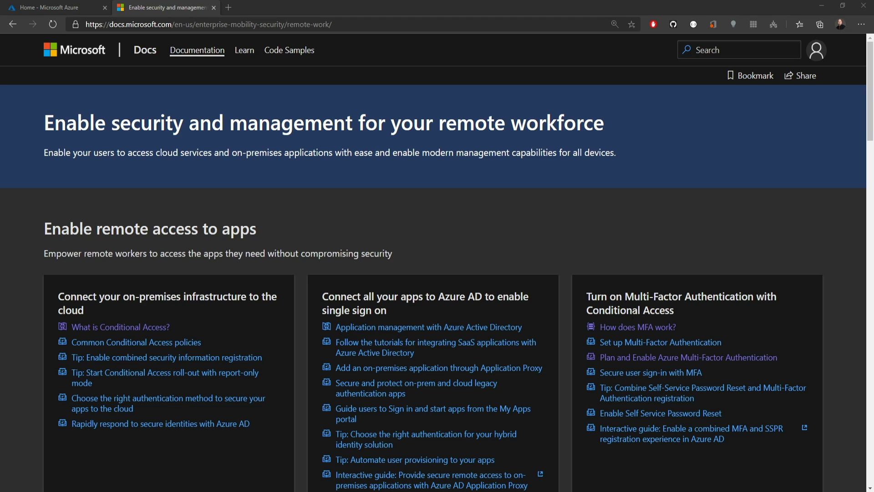
left_click(638, 332)
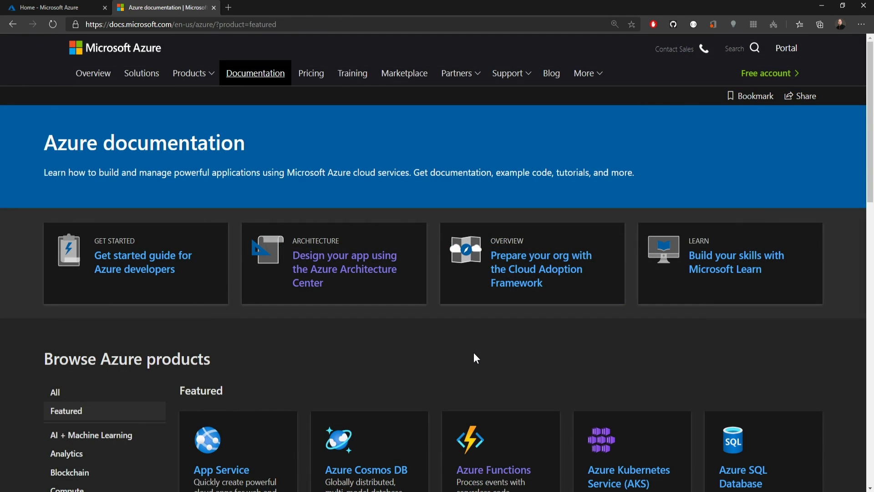
Filter Windows Virtual Desktop docs for Multi-Factor and open the Set up Azure MFA article's Prerequisites.
scroll(473, 358, "down", 3)
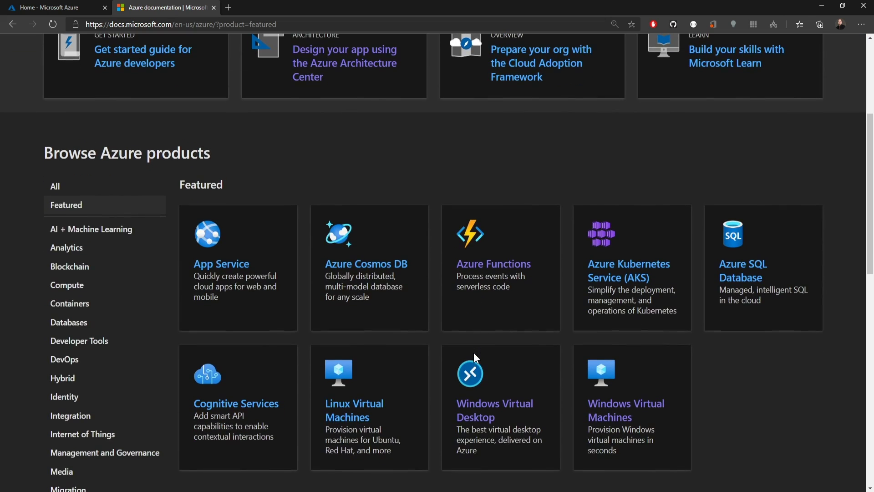
left_click(481, 423)
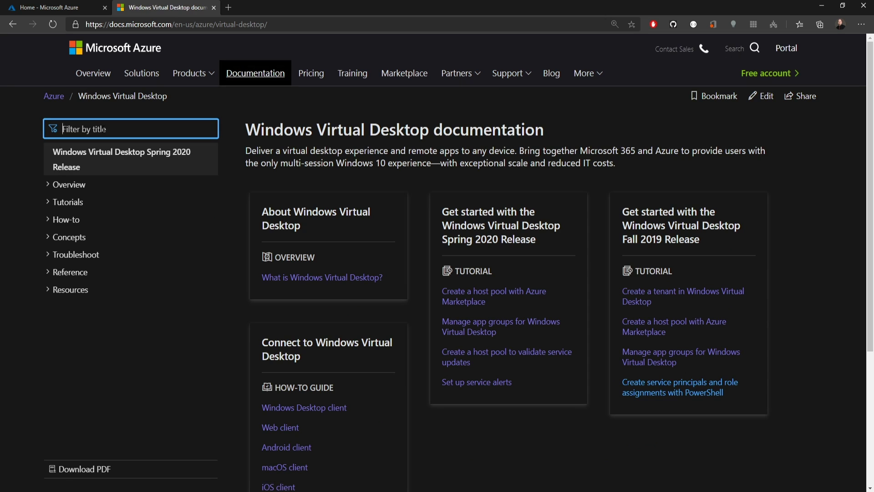
type("Multi-Factor")
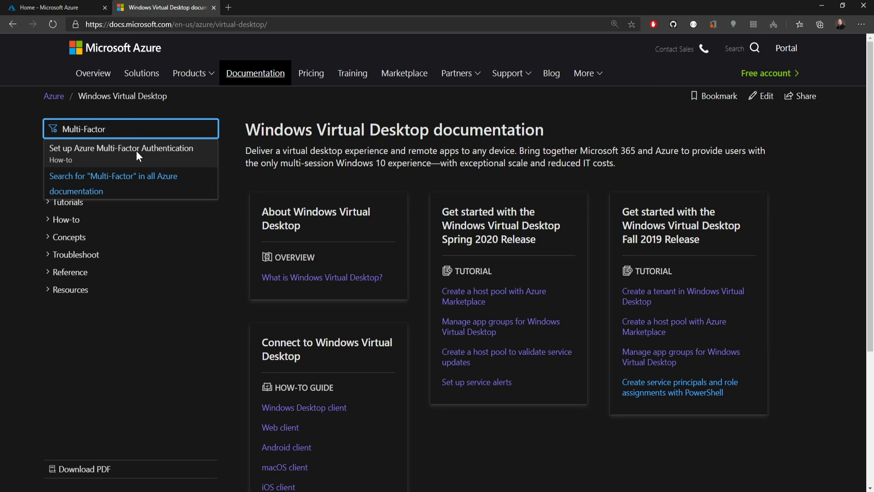
left_click(135, 151)
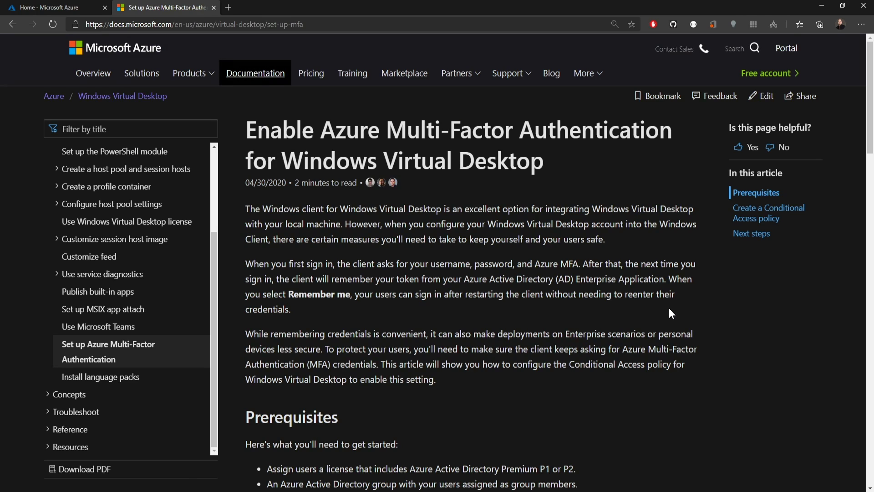
left_click(745, 193)
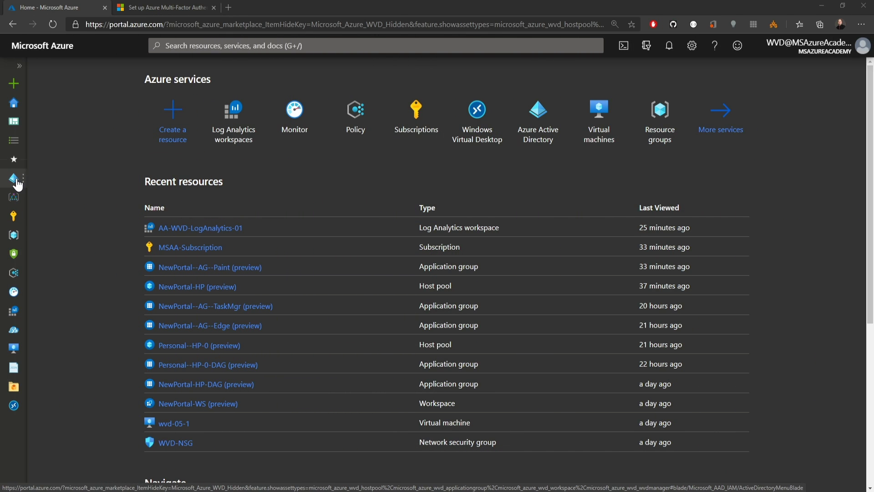
Open the multi-factor authentication page from Azure Active Directory Users.
left_click(15, 178)
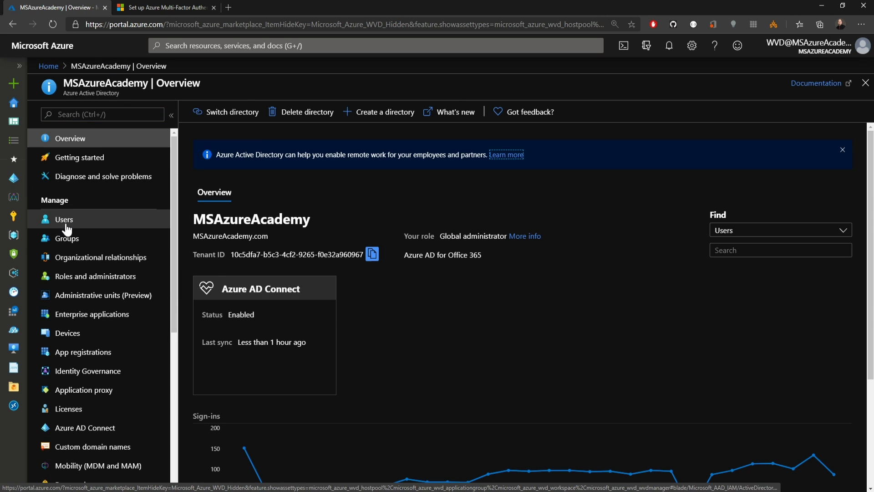
left_click(67, 219)
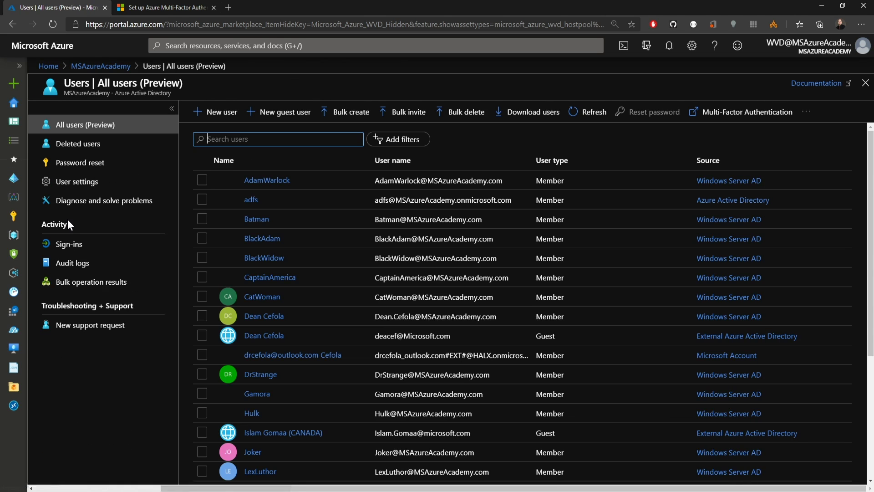
left_click(734, 112)
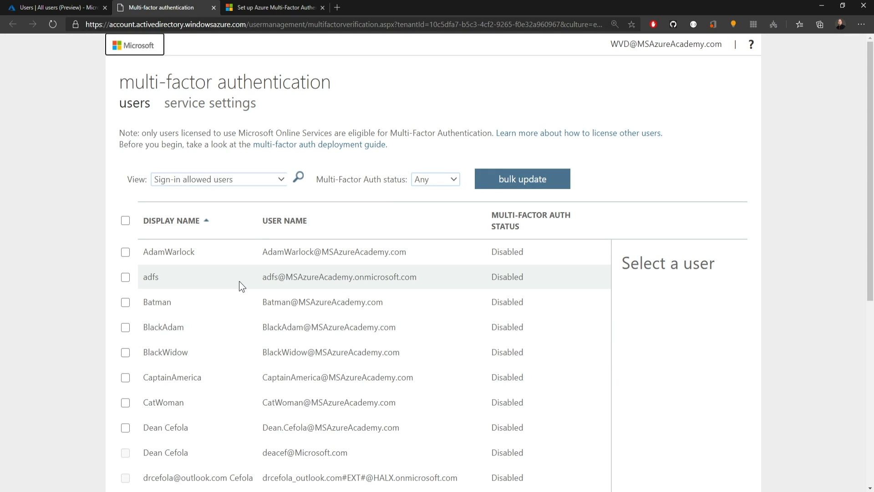
Select the first user and start enabling MFA, then cancel without applying it.
left_click(125, 253)
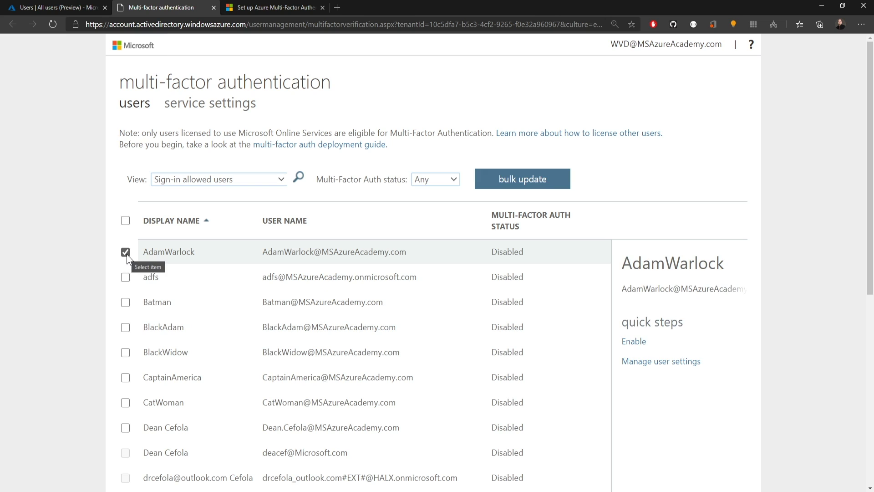
left_click(634, 341)
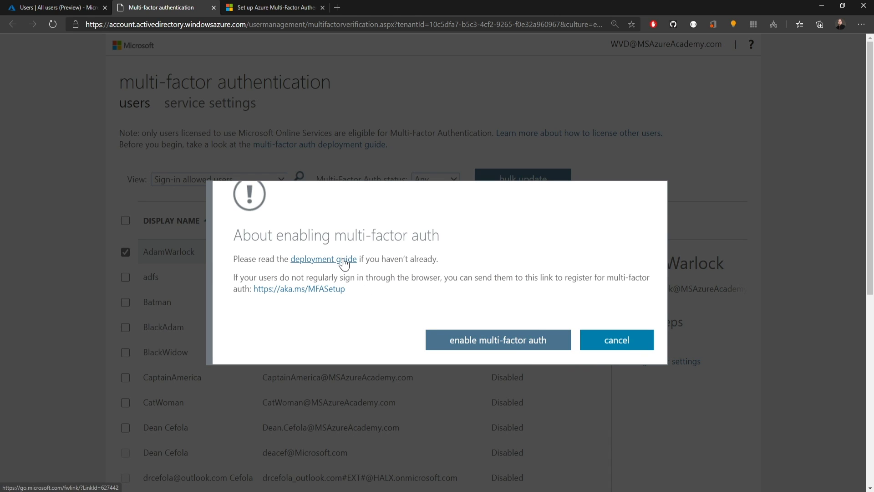
left_click(613, 341)
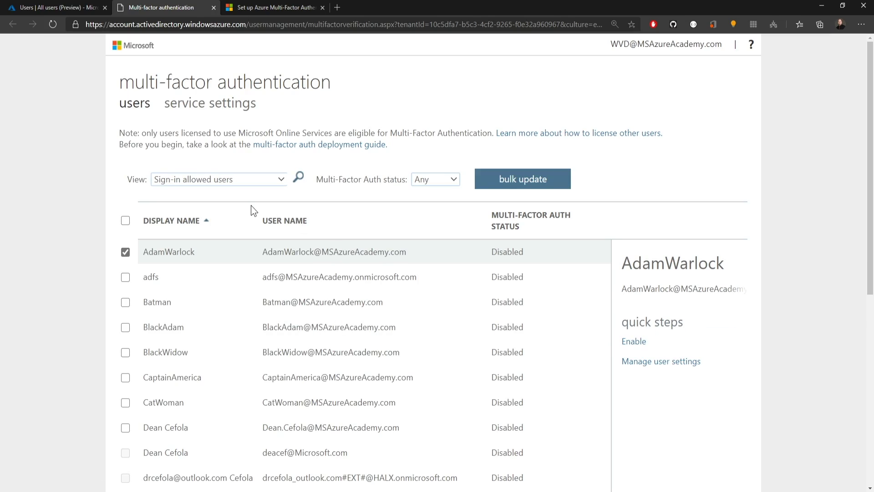
Return to the Users list and open the New user form with Create user chosen.
left_click(59, 7)
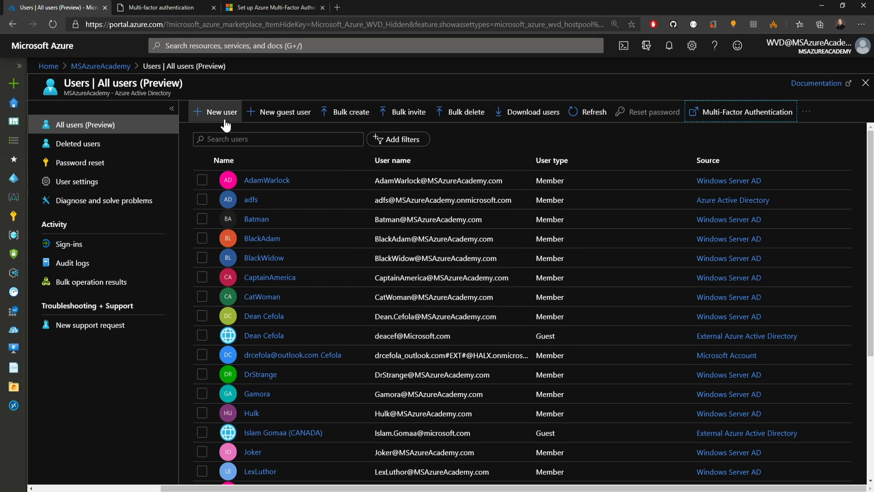
left_click(226, 115)
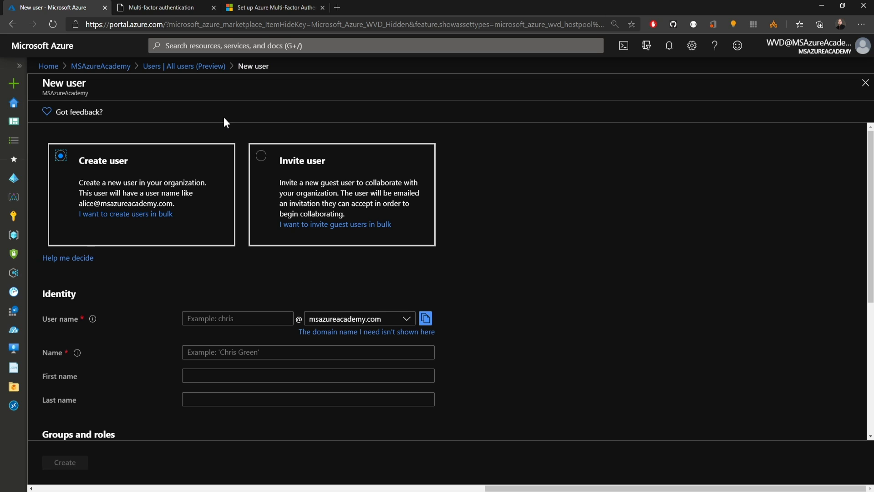
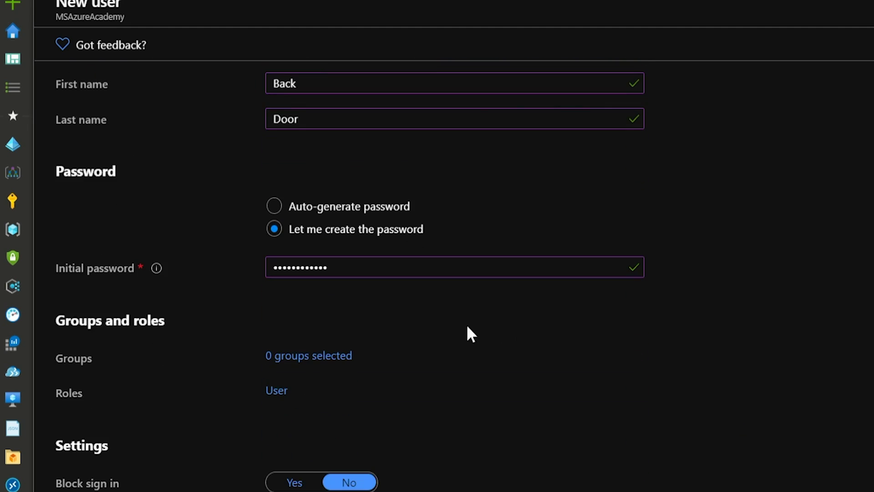
Replace the BackDoor user's default User role with Global administrator, found by searching 'global'.
scroll(414, 325, "down", 2)
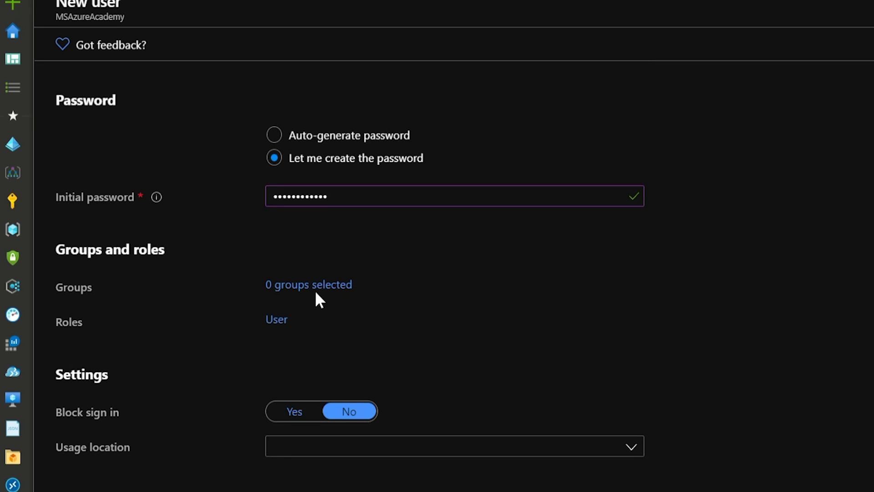
left_click(277, 319)
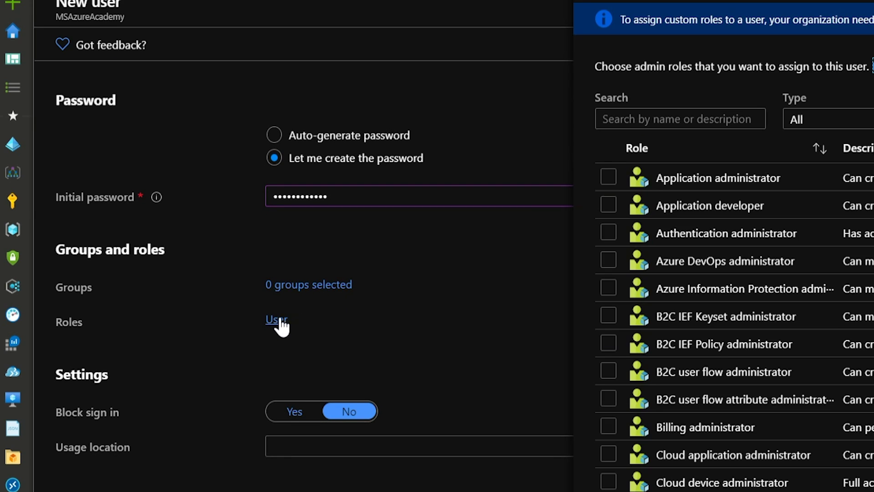
type("global")
left_click(609, 179)
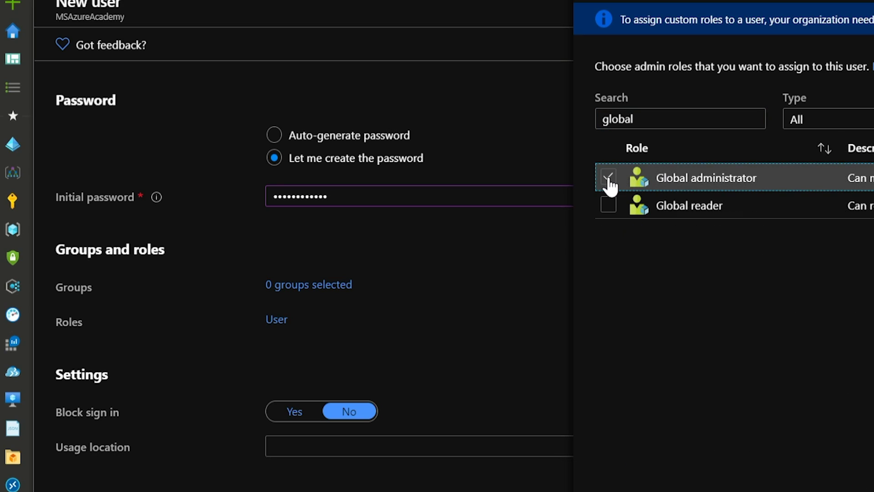
left_click(611, 490)
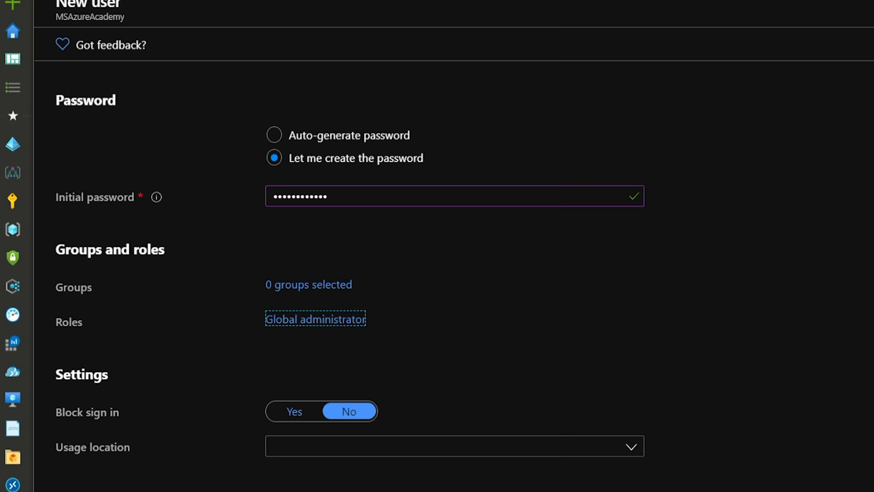
scroll(491, 387, "down", 2)
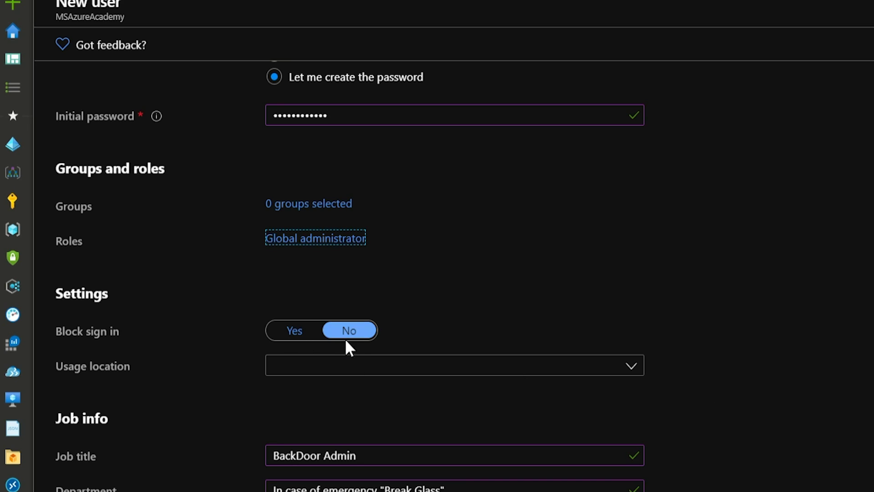
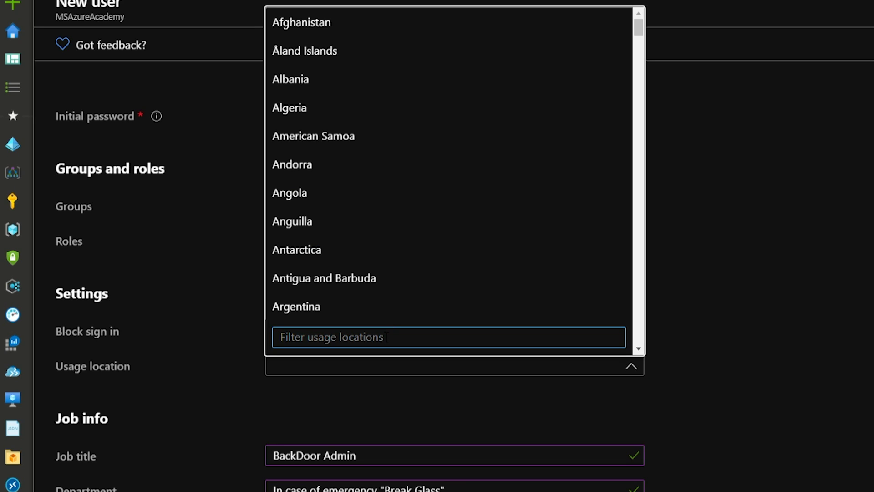
Filter the Usage location options by 'united' to find United States.
type("united")
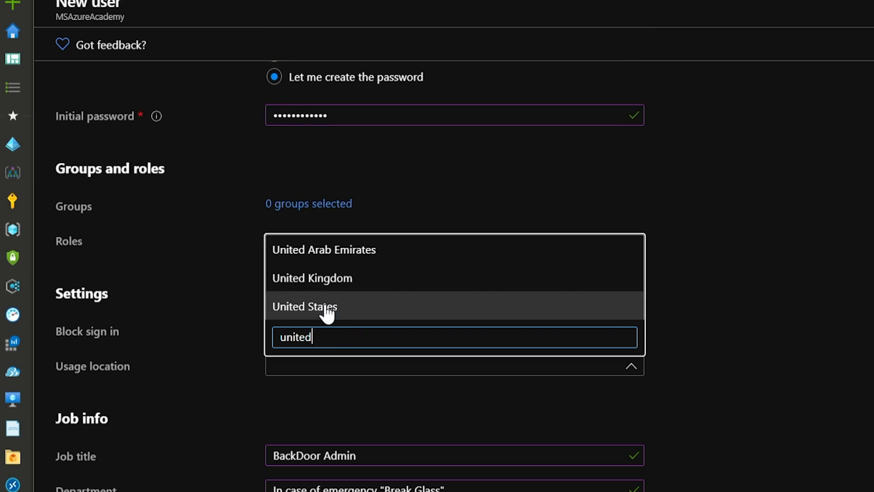
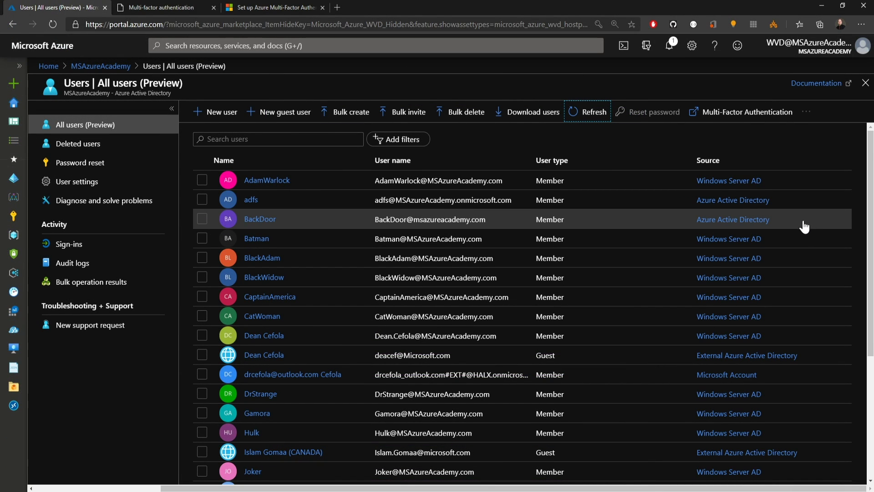
Enable multi-factor authentication for the seven selected users on the MFA users page.
left_click(145, 4)
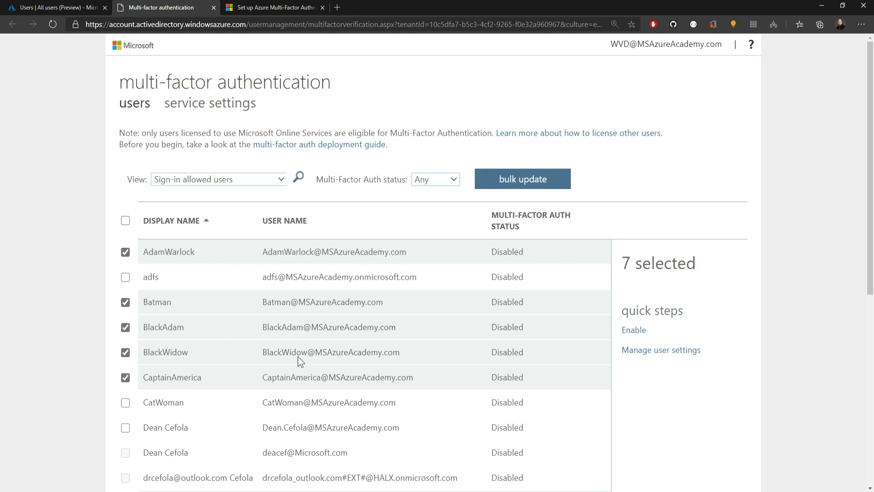
left_click(636, 331)
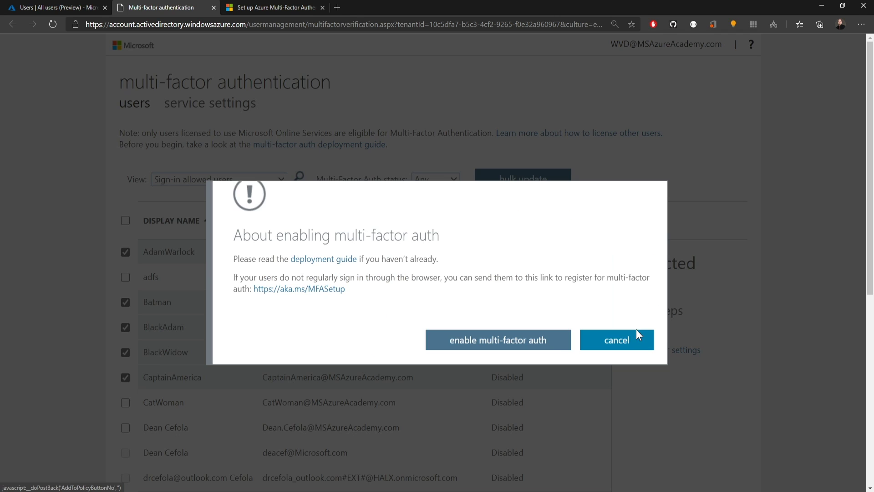
left_click(522, 346)
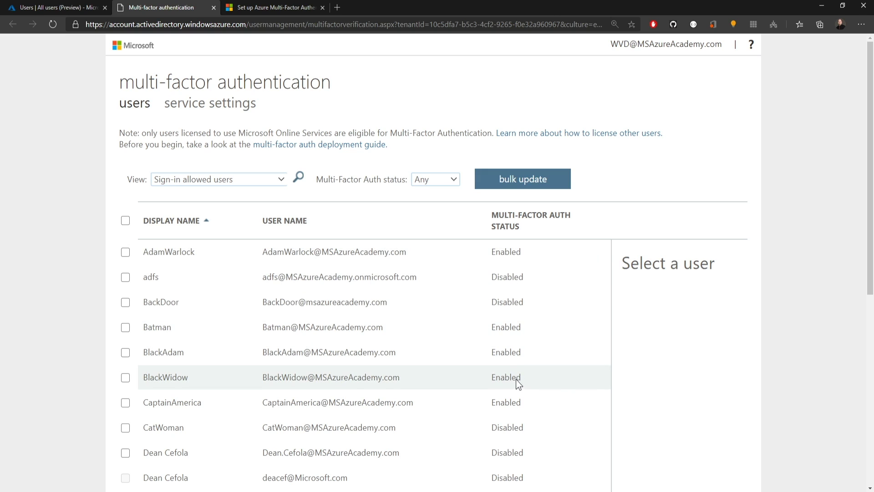
Filter the MFA user list by status Enabled, then Enforced, then back to Enabled.
left_click(451, 183)
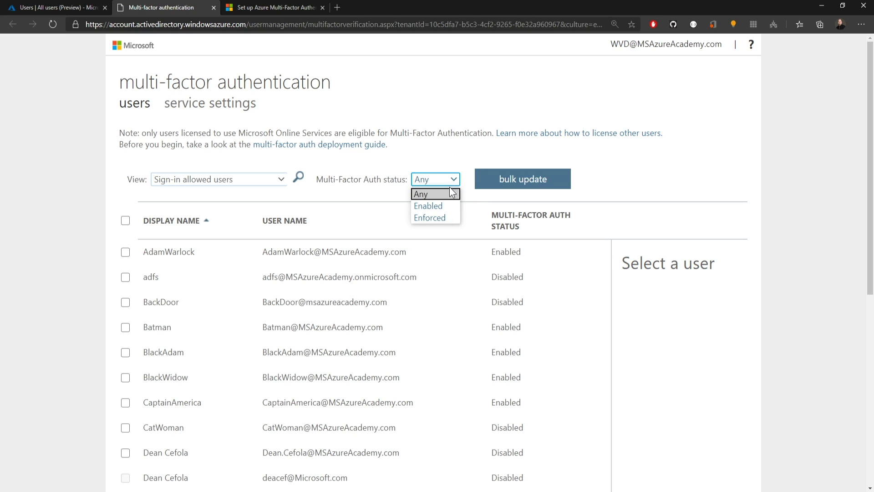
left_click(449, 207)
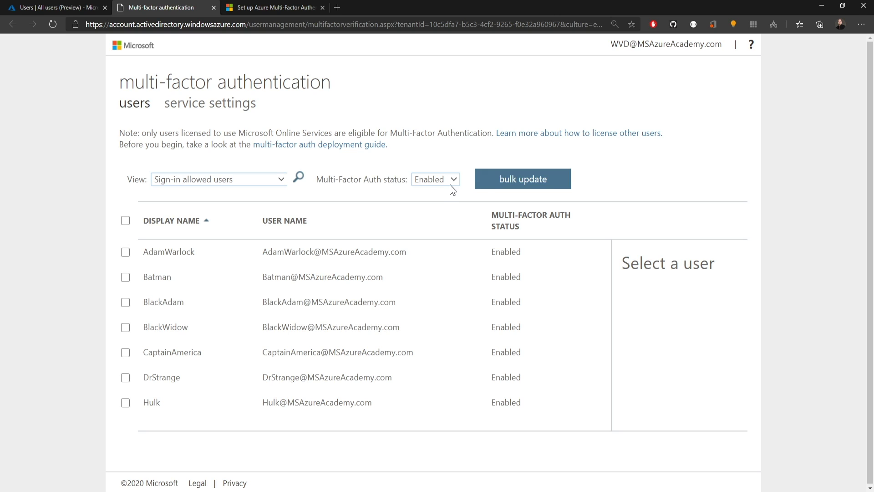
left_click(452, 183)
left_click(438, 217)
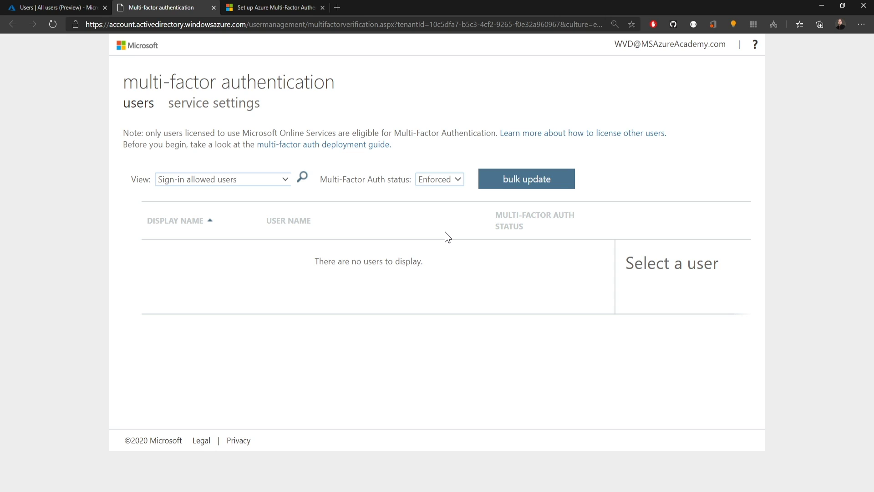
left_click(457, 182)
left_click(455, 205)
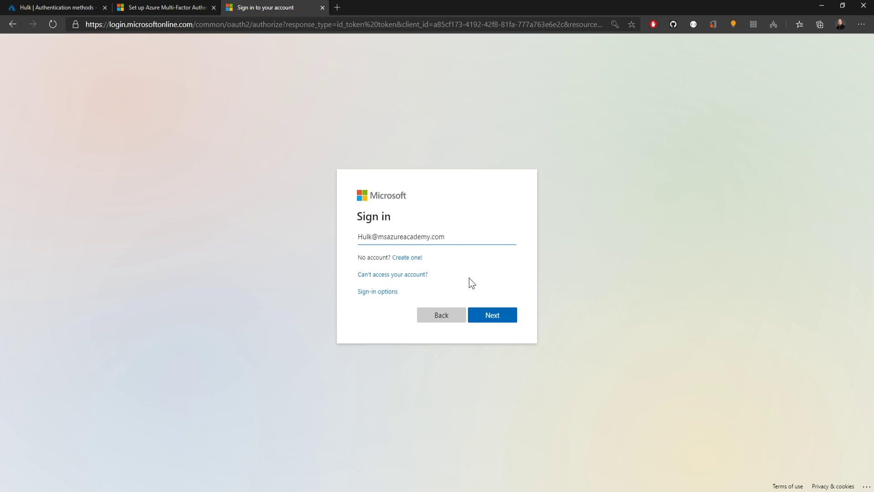
Sign in as Hulk with his password and proceed past the More information required prompt.
left_click(492, 316)
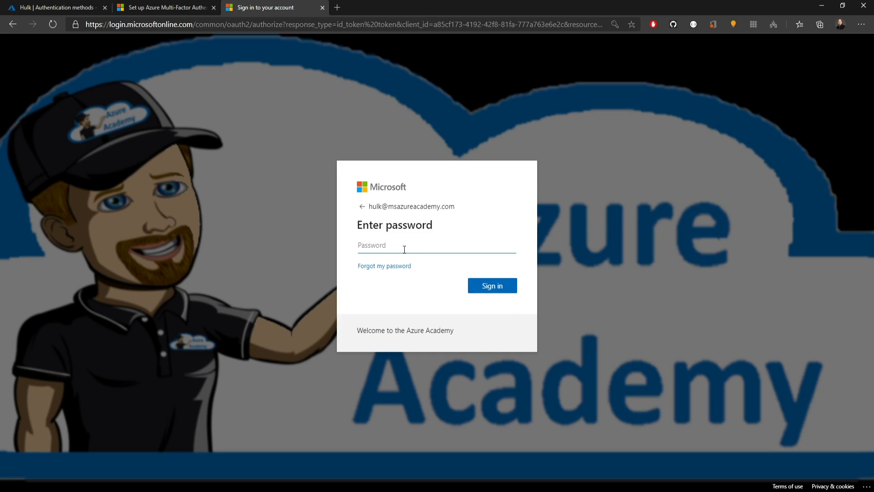
key("ctrl+v")
left_click(494, 285)
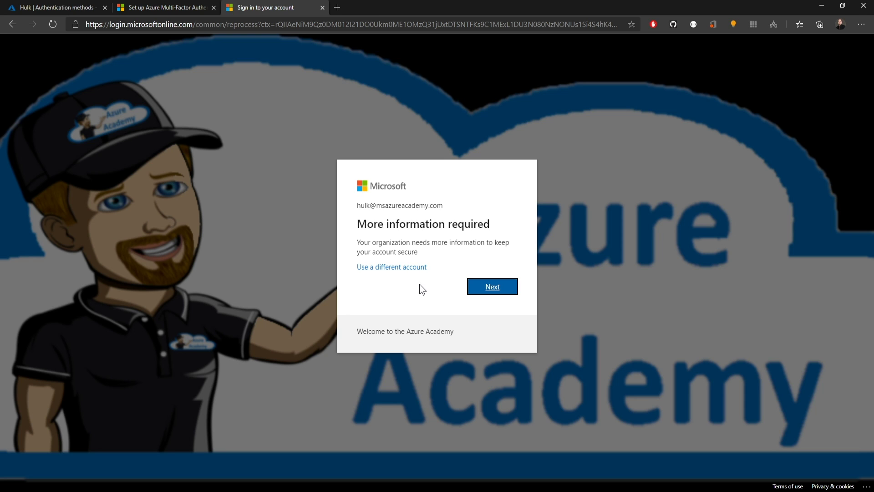
left_click(492, 292)
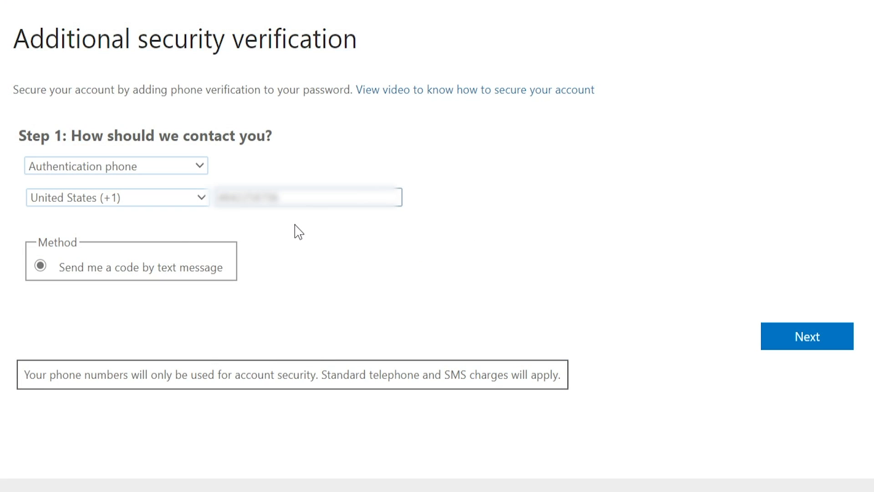
Choose text-message verification to the authentication phone and send a code.
left_click(203, 170)
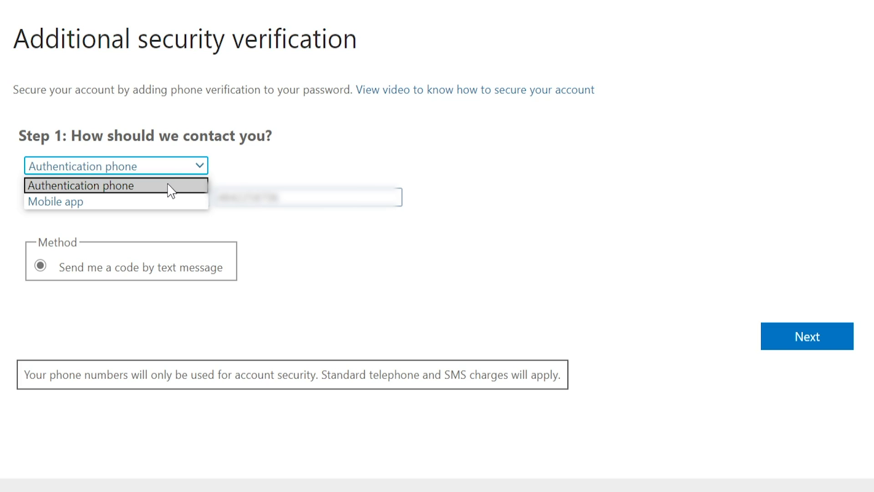
left_click(146, 200)
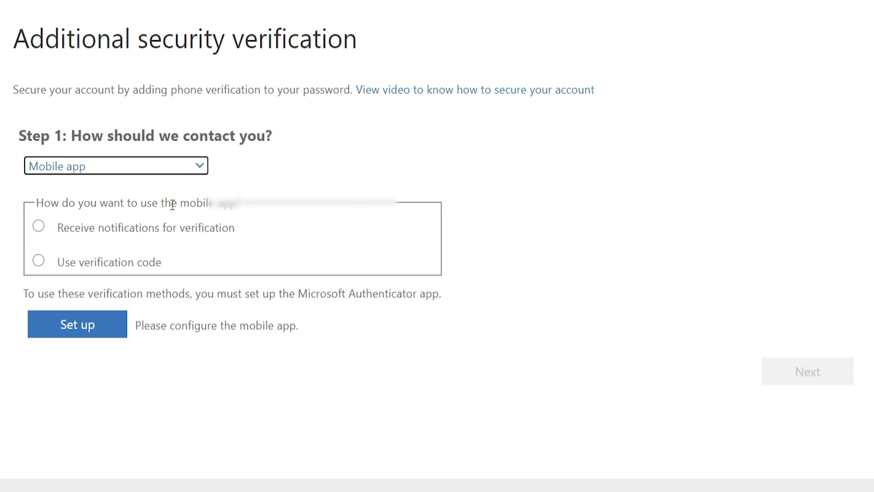
key("Up")
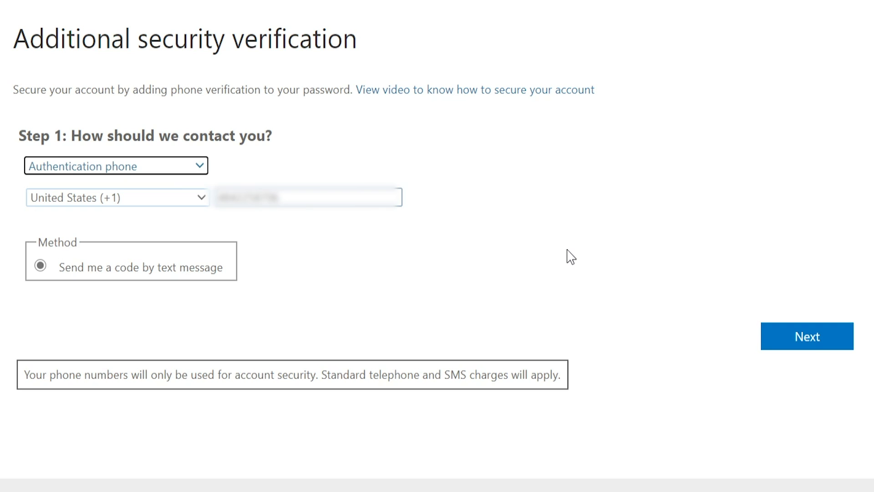
left_click(817, 336)
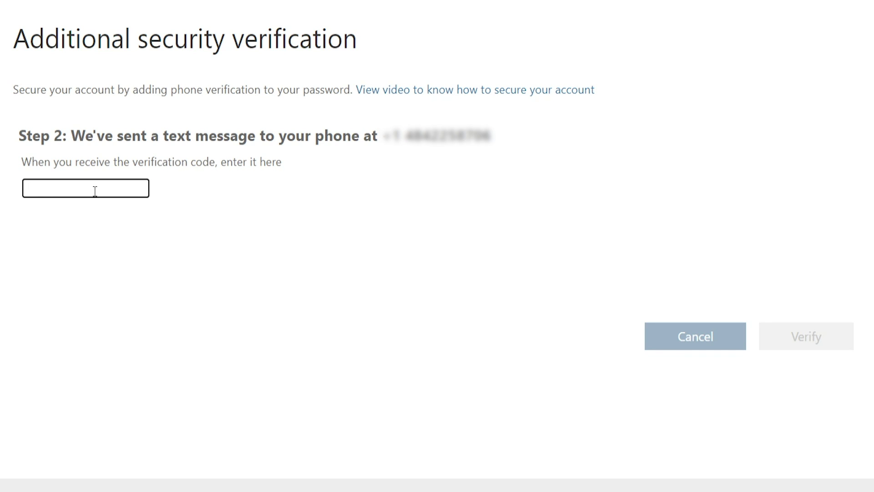
Enter the texted verification code, verify it, and finish the security setup.
left_click(808, 337)
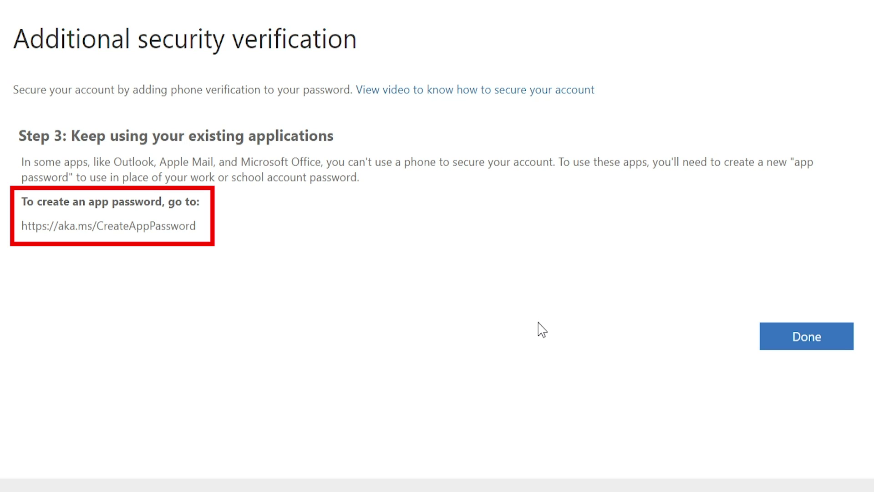
left_click(806, 342)
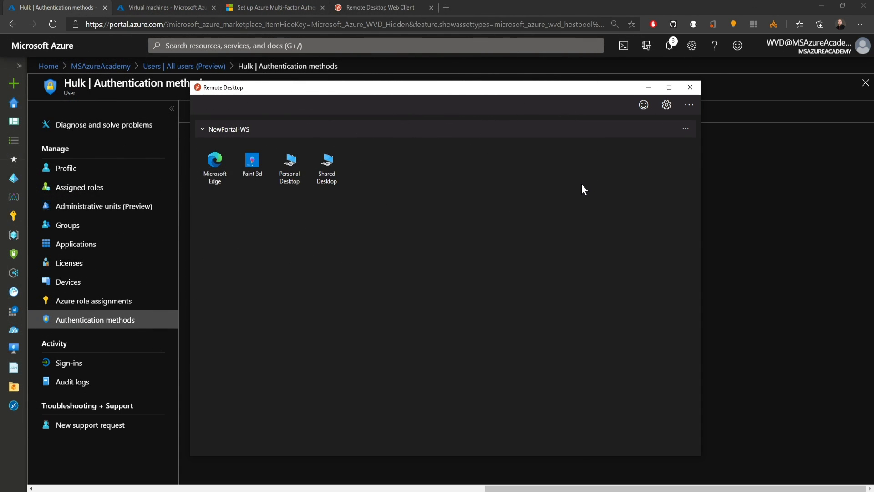
Launch the Shared Desktop, signing in with Hulk's password and the texted verification code.
left_click(325, 171)
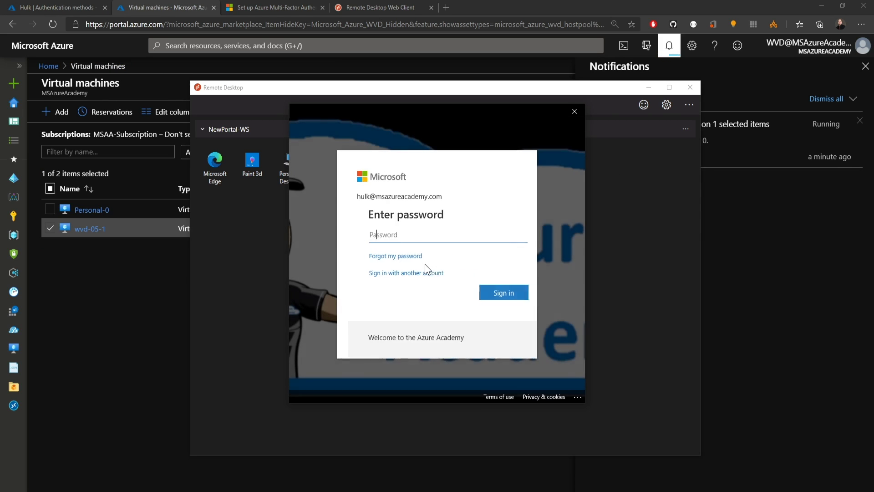
key("ctrl+v")
key("Return")
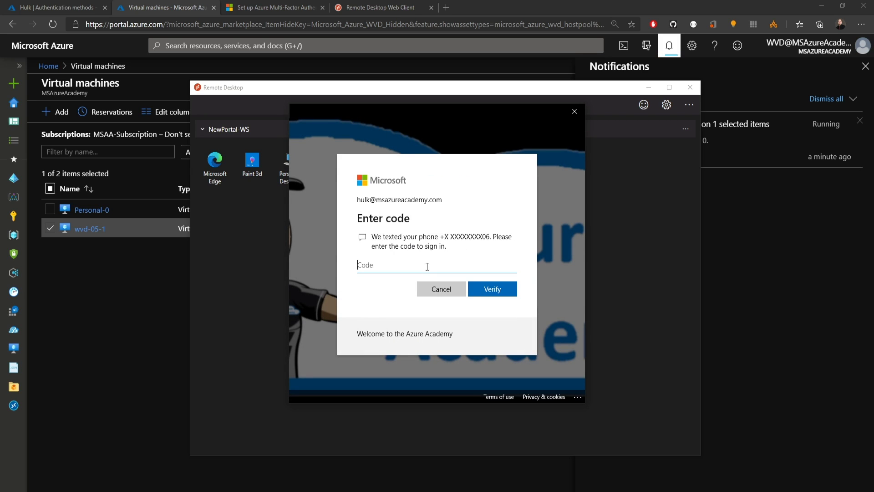
left_click(495, 290)
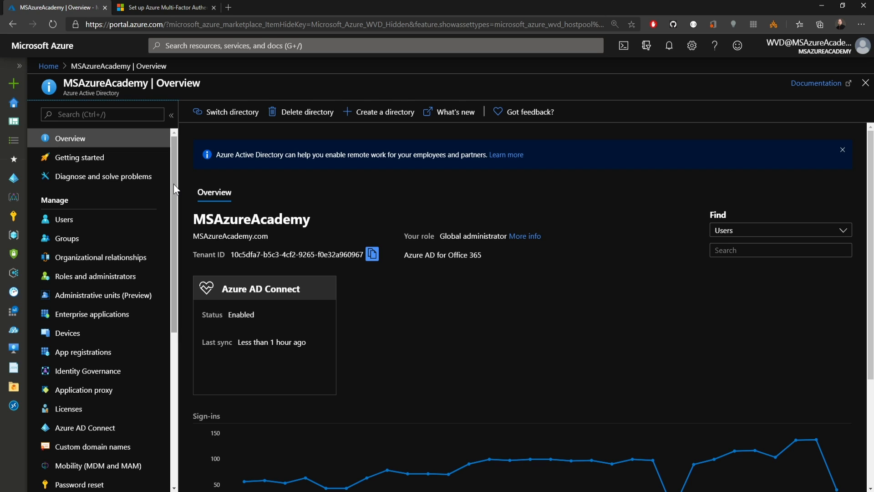
Activate the Enterprise Mobility + Security E5 free trial from Licenses, then view Licensed features.
left_click(78, 410)
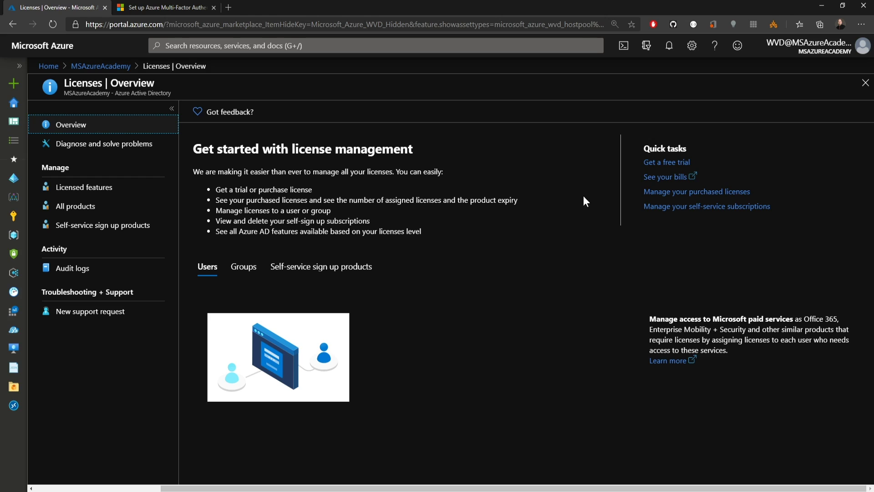
left_click(670, 162)
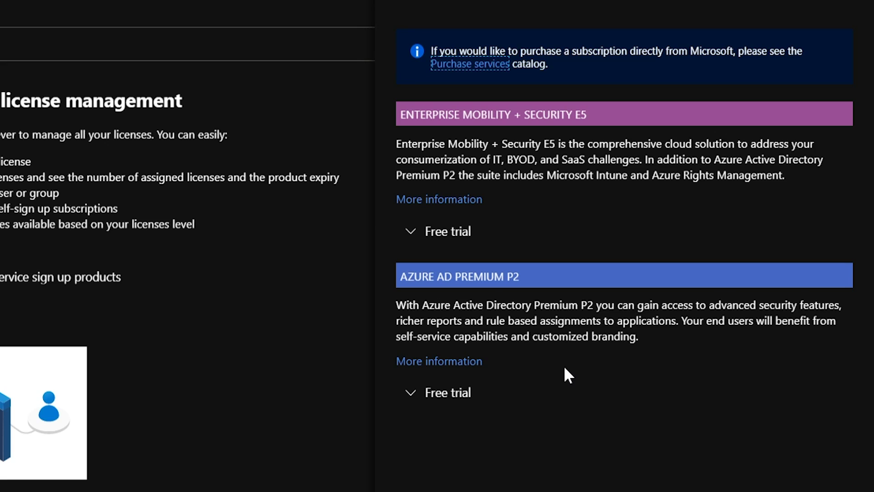
left_click(449, 231)
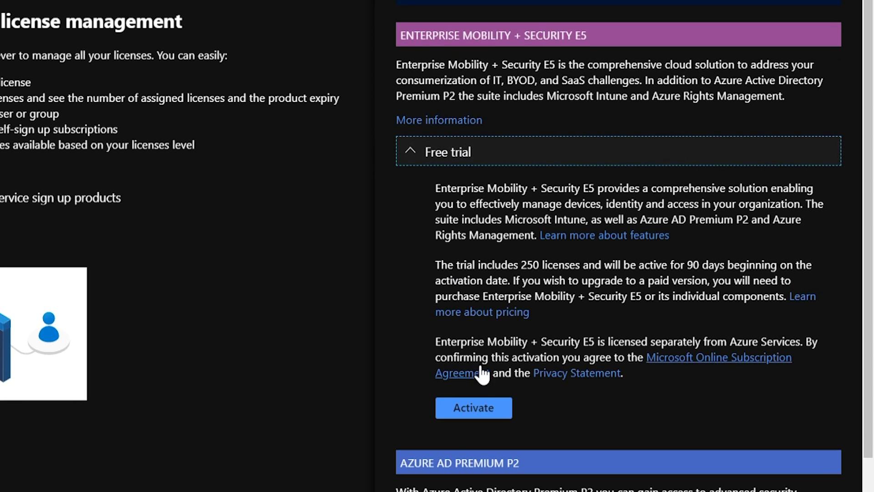
left_click(476, 408)
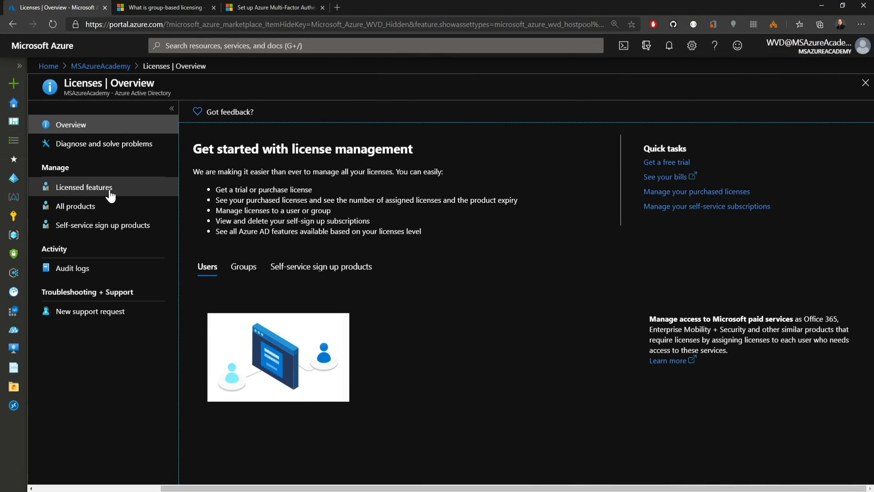
left_click(110, 193)
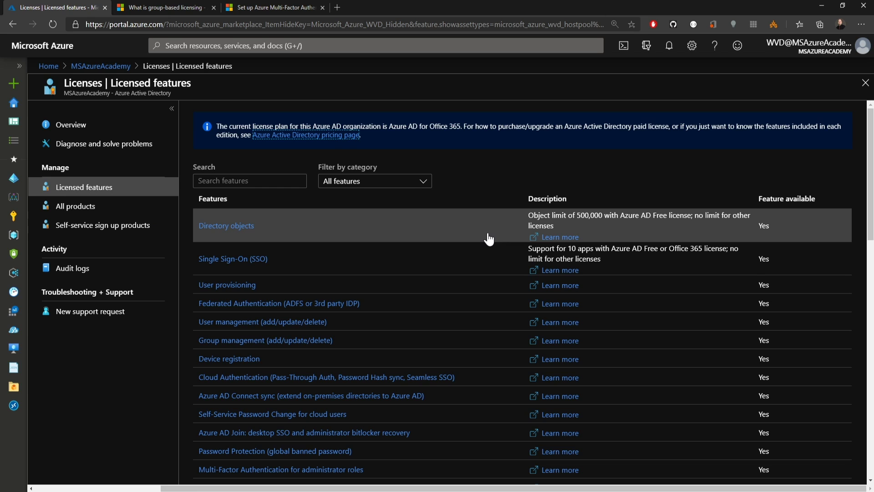
Scroll the Licensed features table, then list All products showing EMS E5 with 250 available.
scroll(494, 246, "down", 5)
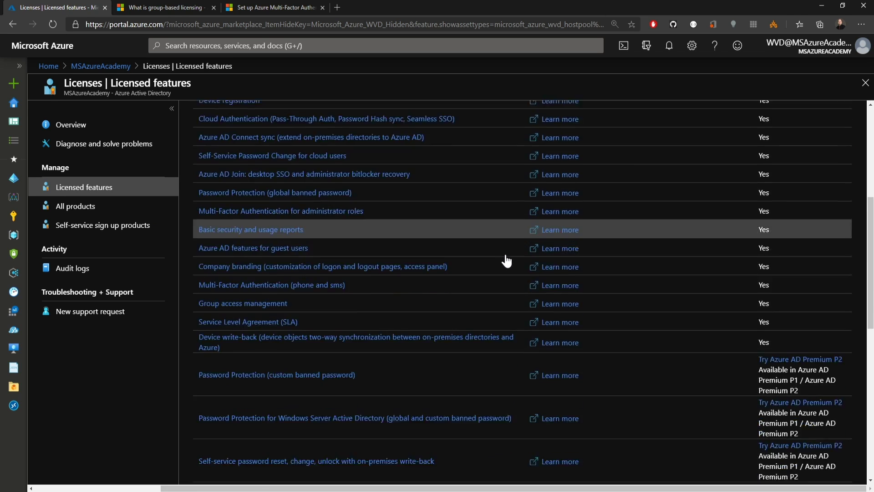
scroll(507, 261, "down", 8)
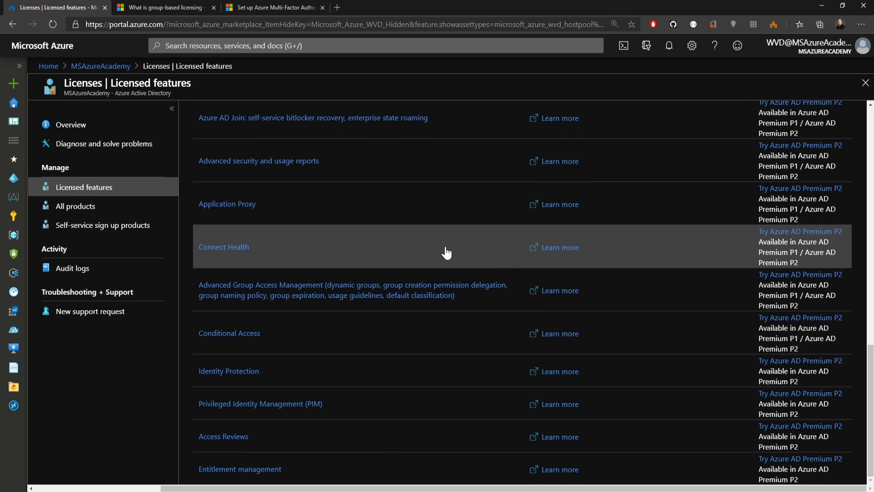
left_click(85, 208)
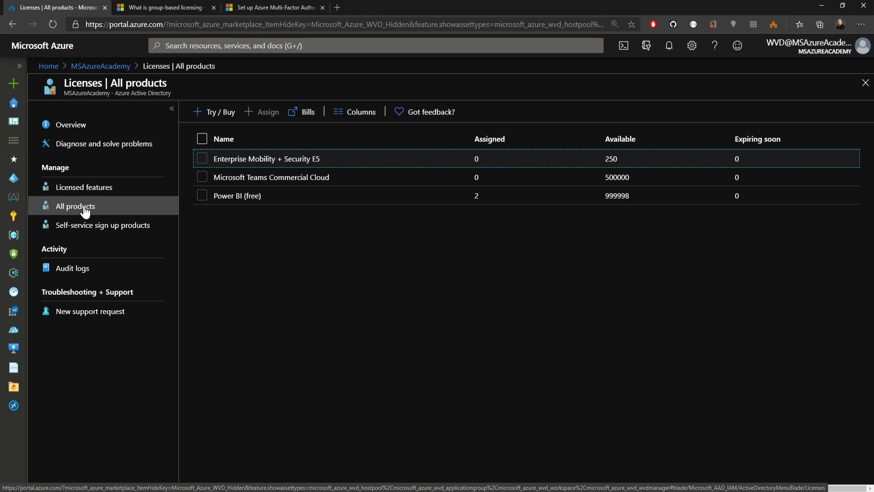
Try assigning EMS E5 with all services to five users, then review the usage-location failure.
left_click(202, 158)
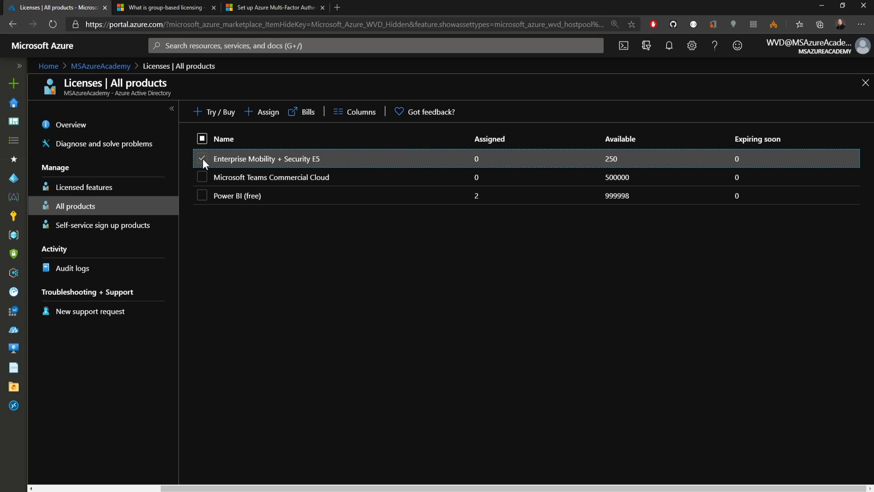
left_click(268, 120)
left_click(244, 177)
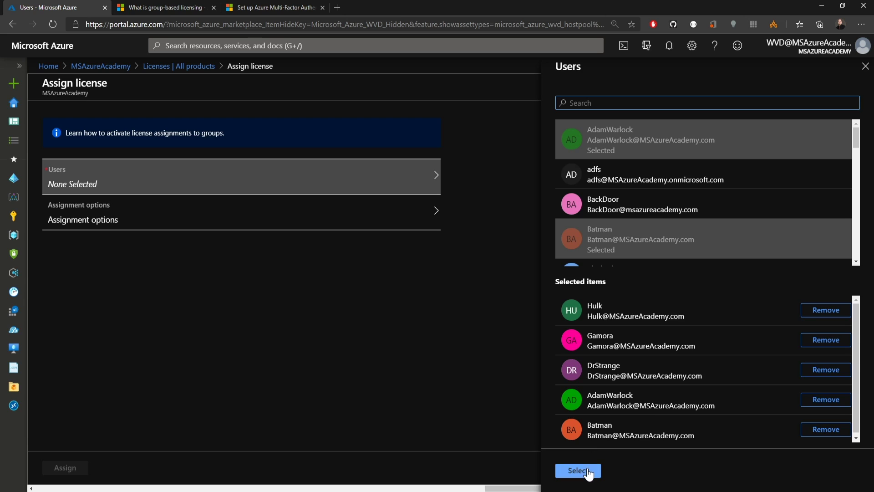
left_click(587, 473)
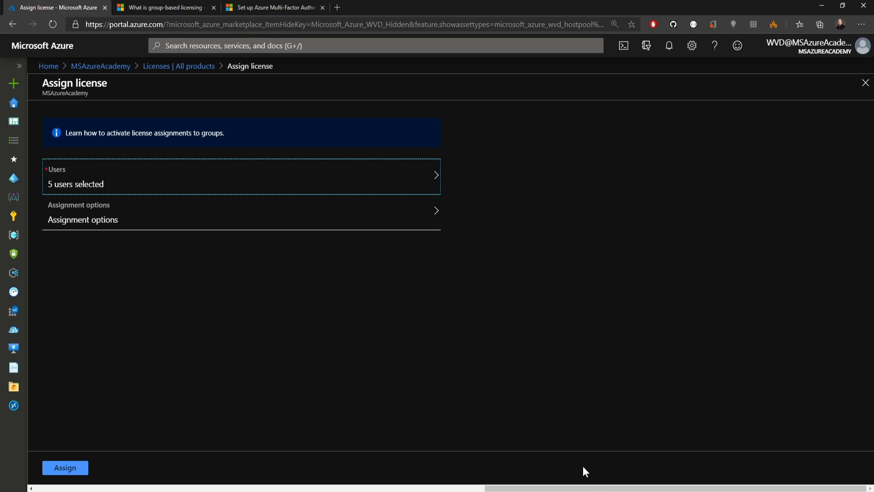
left_click(334, 220)
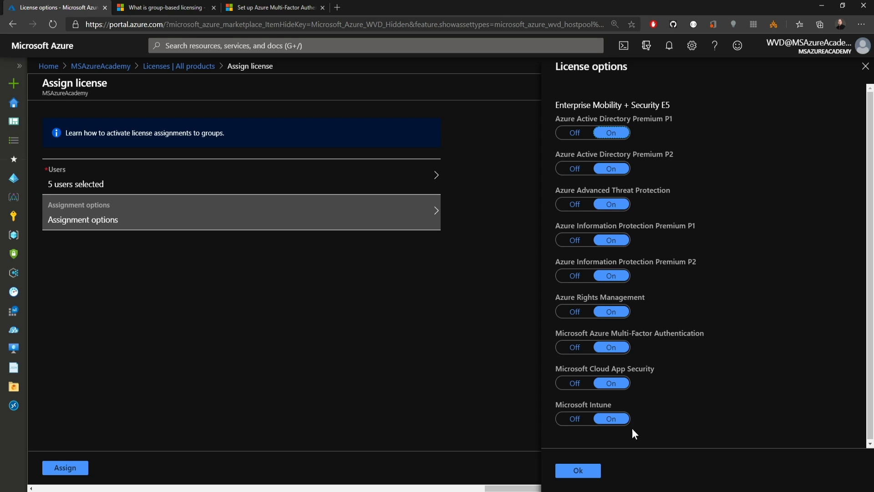
left_click(583, 472)
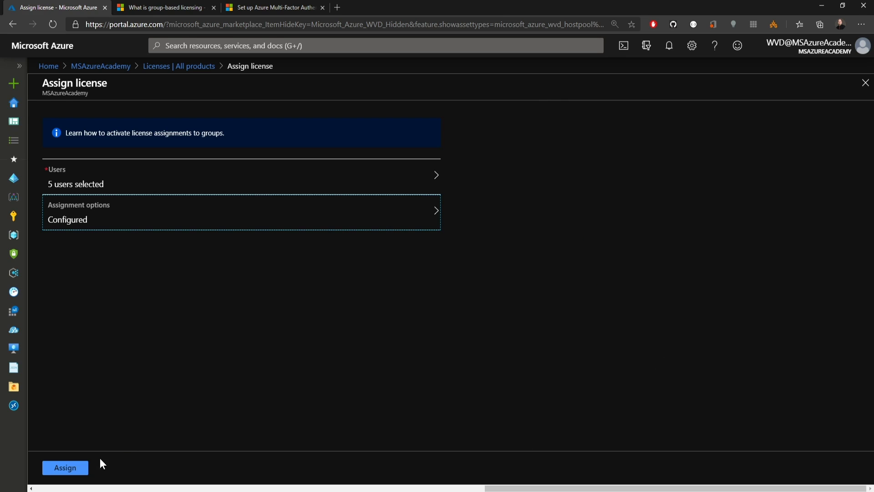
left_click(66, 468)
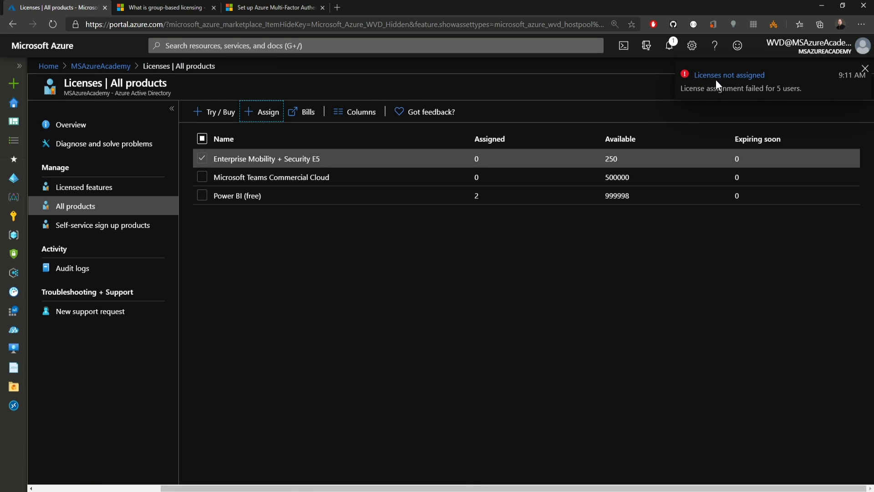
left_click(718, 76)
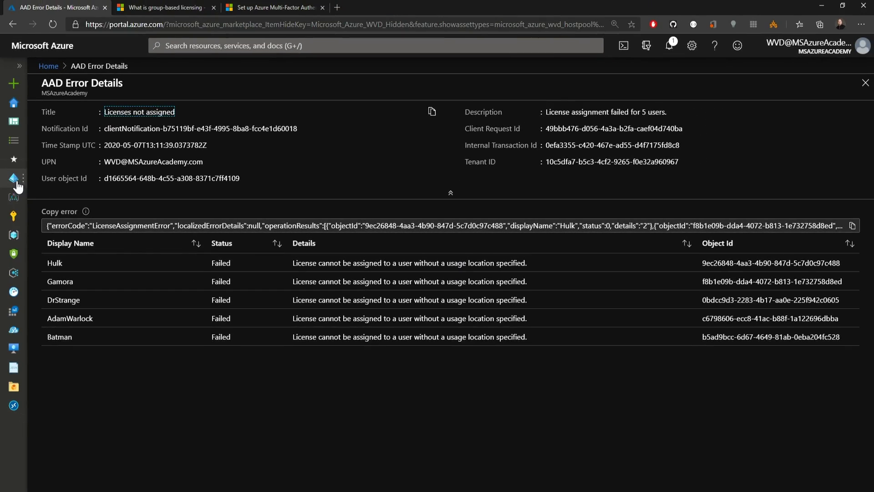
left_click(15, 180)
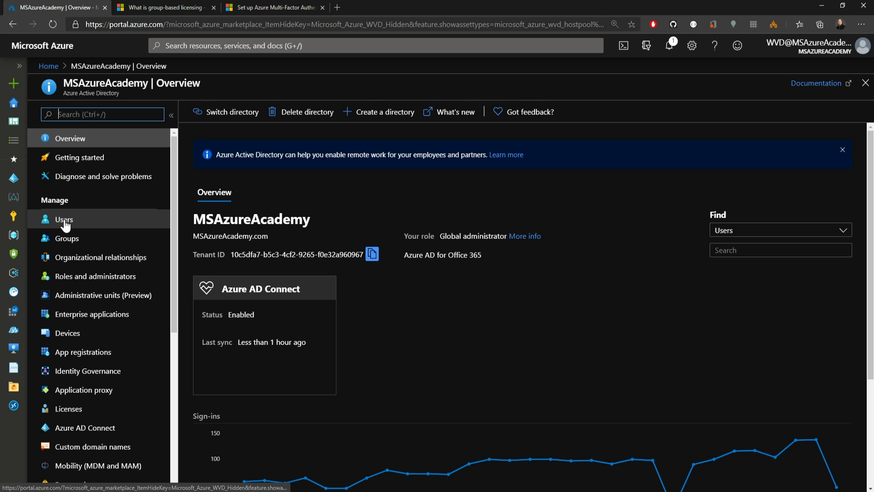
Set Hulk's usage location to United States, save, then view his Licenses page.
left_click(64, 221)
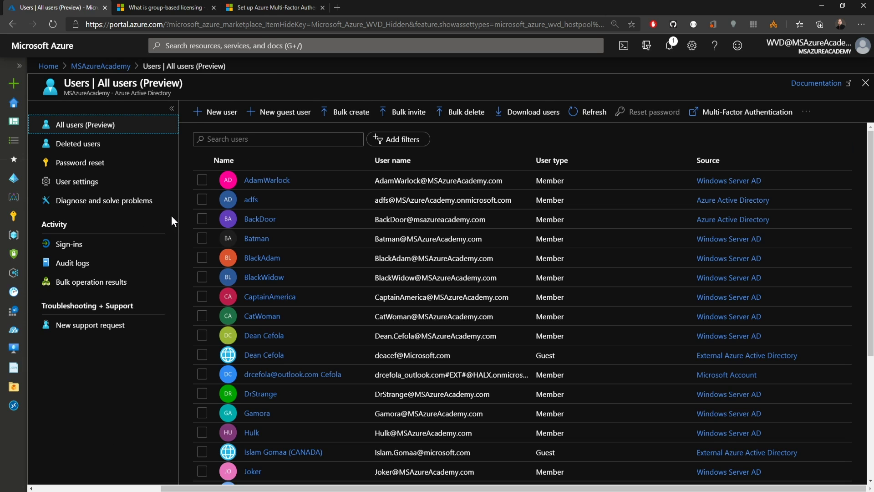
left_click(253, 433)
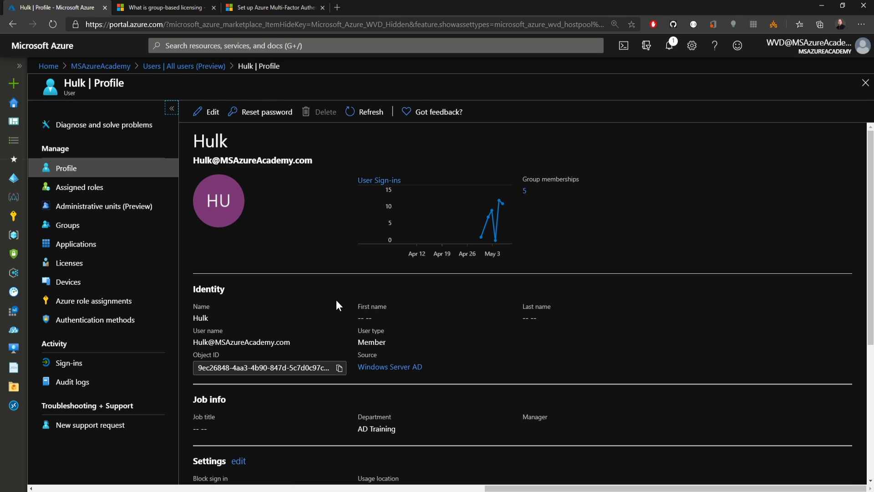
scroll(312, 284, "down", 3)
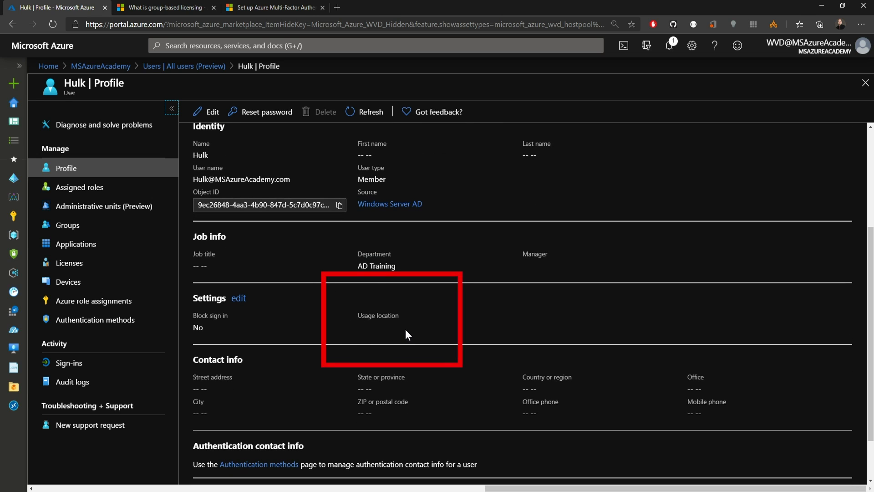
left_click(205, 117)
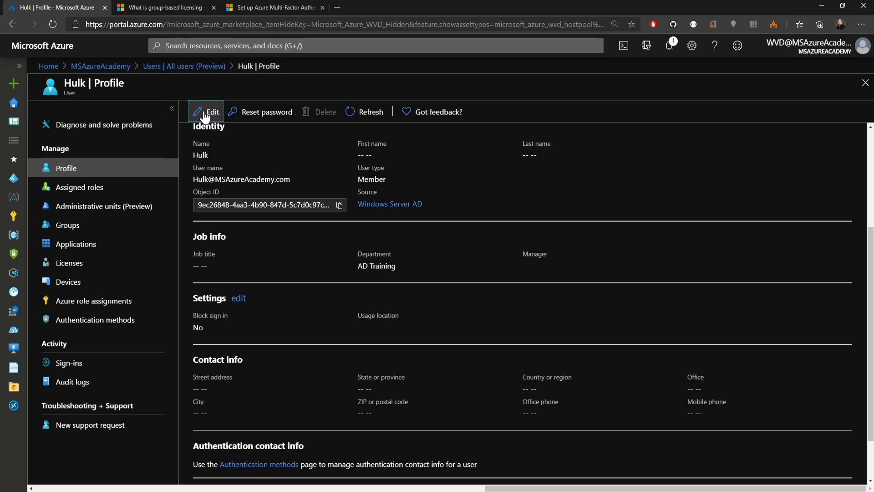
left_click(425, 336)
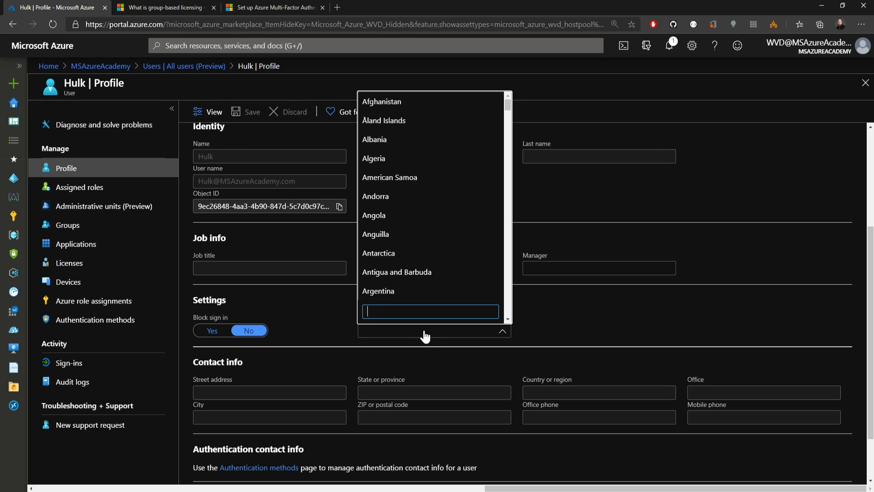
left_click(426, 332)
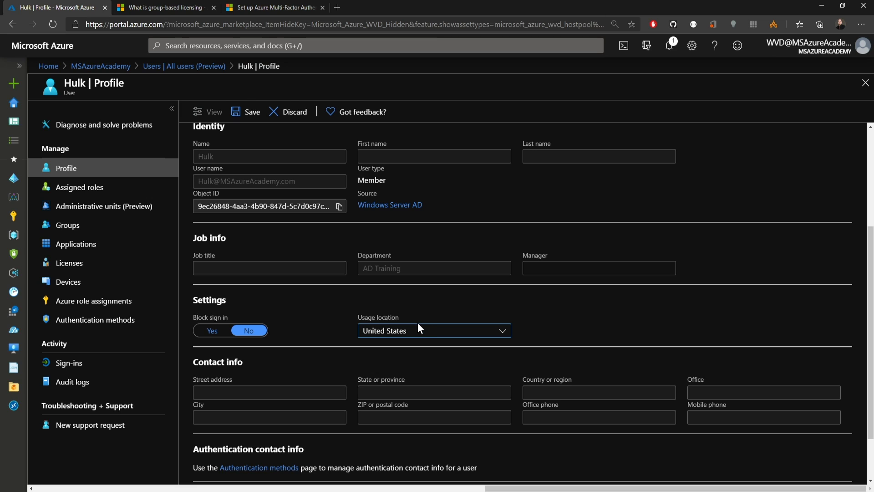
left_click(249, 111)
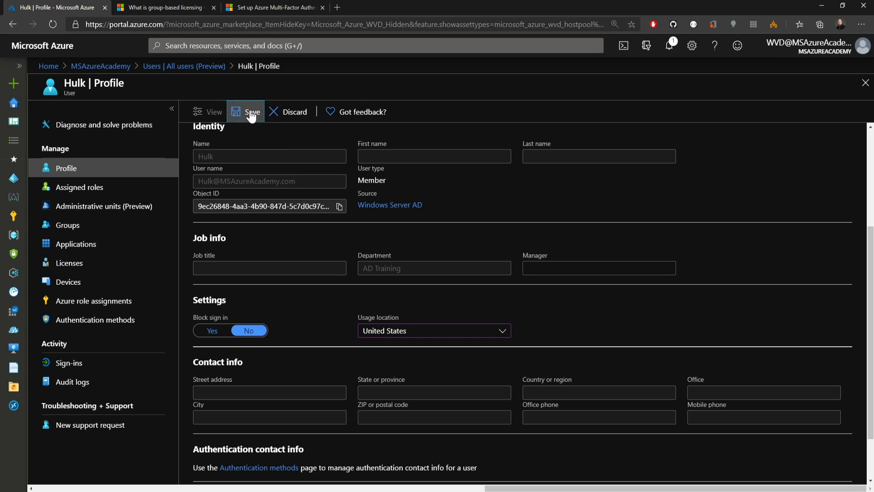
left_click(68, 266)
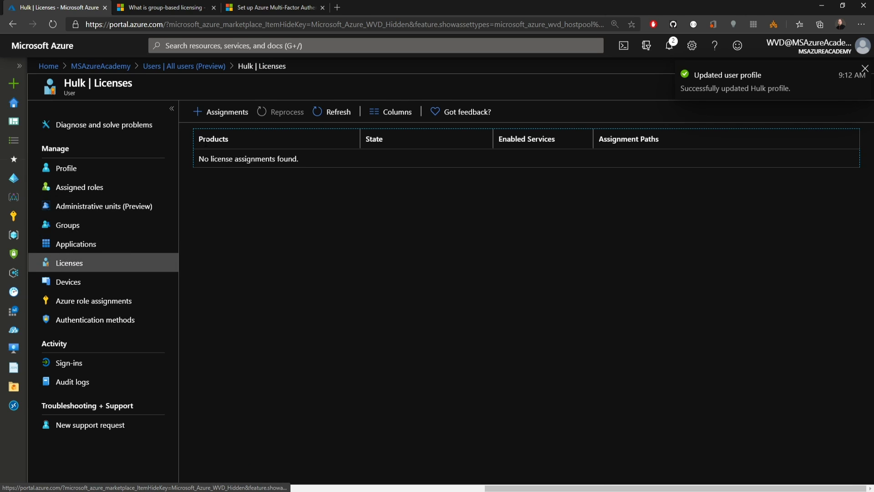
Add an Enterprise Mobility + Security E5 license assignment to Hulk and save it.
left_click(221, 112)
left_click(51, 190)
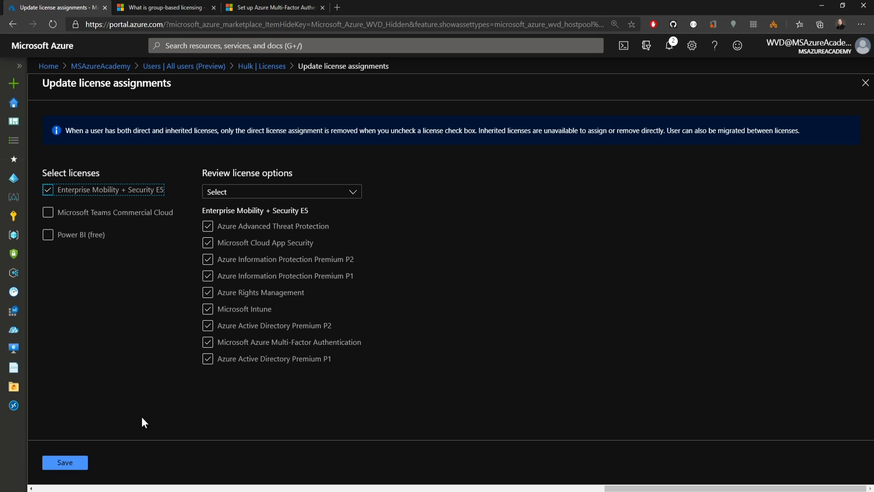
left_click(71, 462)
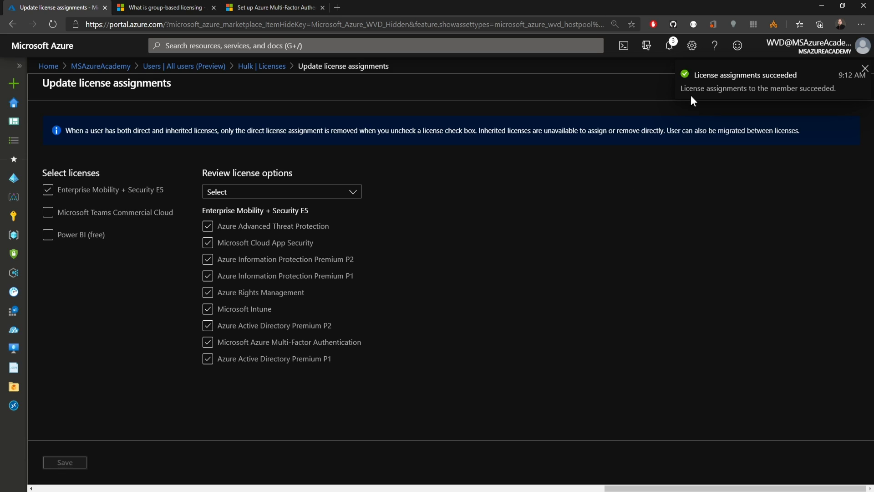
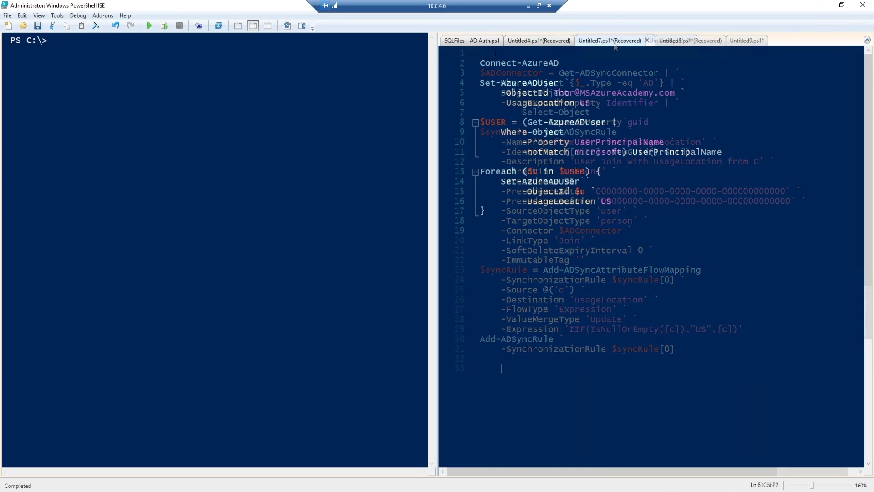
Run Connect-AzureAD in PowerShell ISE to sign in to Azure AD.
left_click(496, 53)
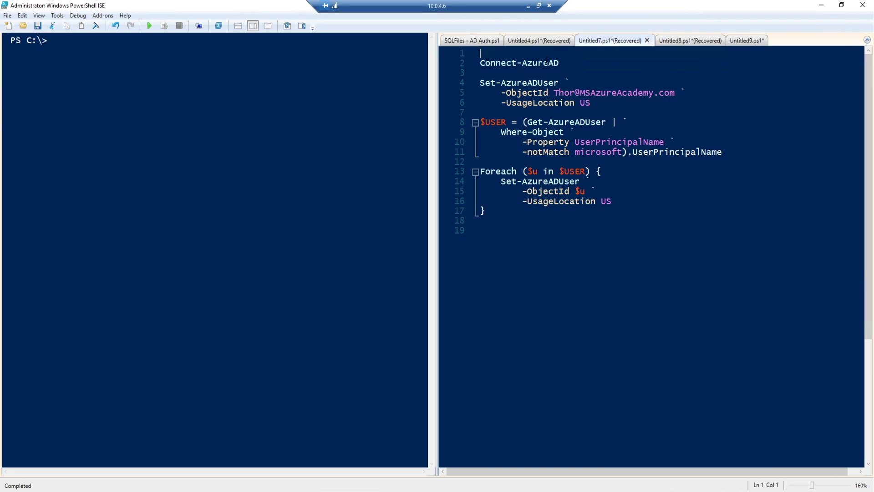
left_click(571, 66, "shift")
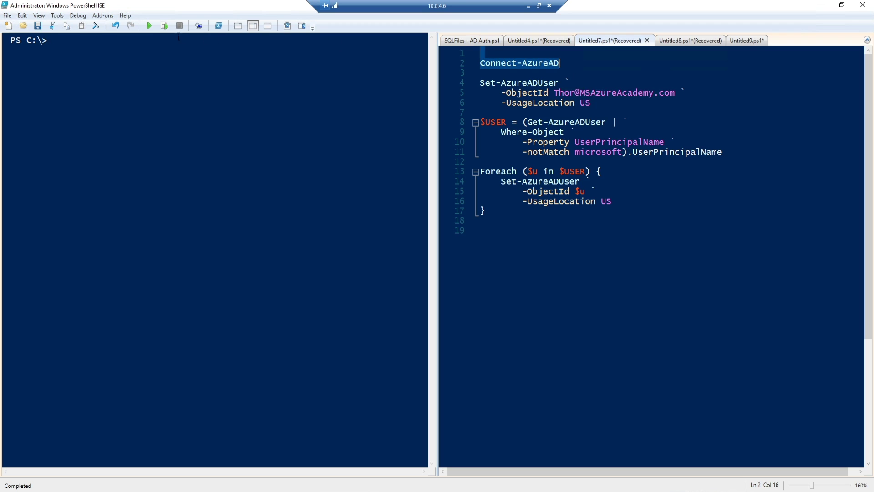
left_click(164, 25)
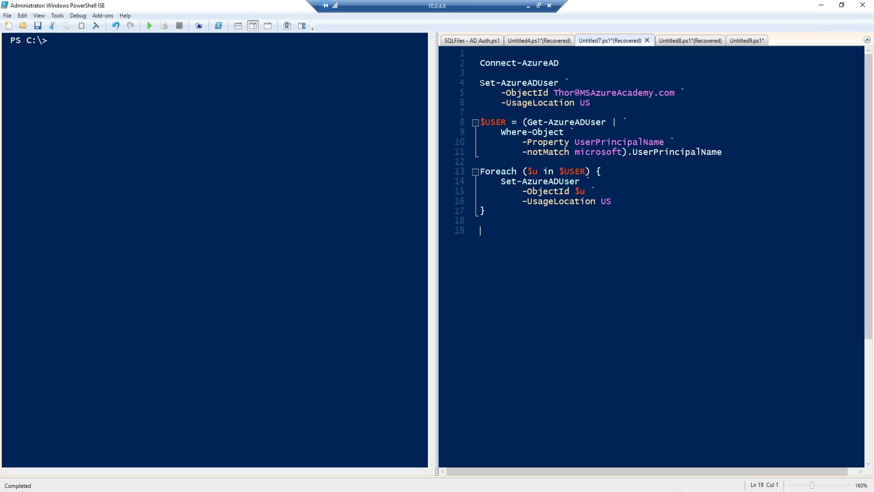
Run the Set-AzureADUser lines and query the user's usage location.
left_click_drag(481, 83, 599, 105)
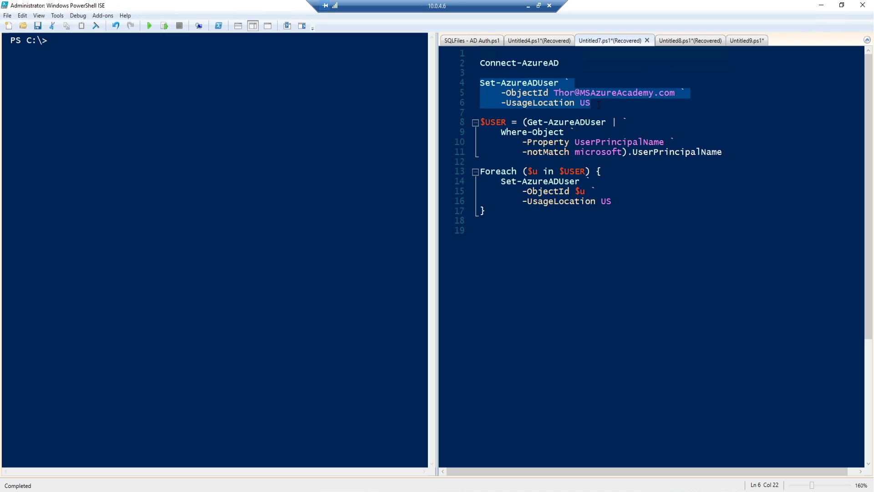
left_click(165, 25)
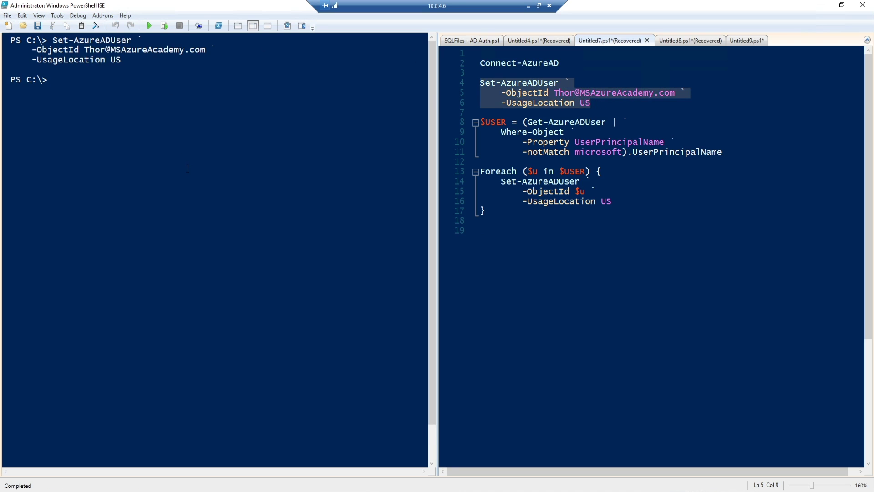
key("ctrl+v")
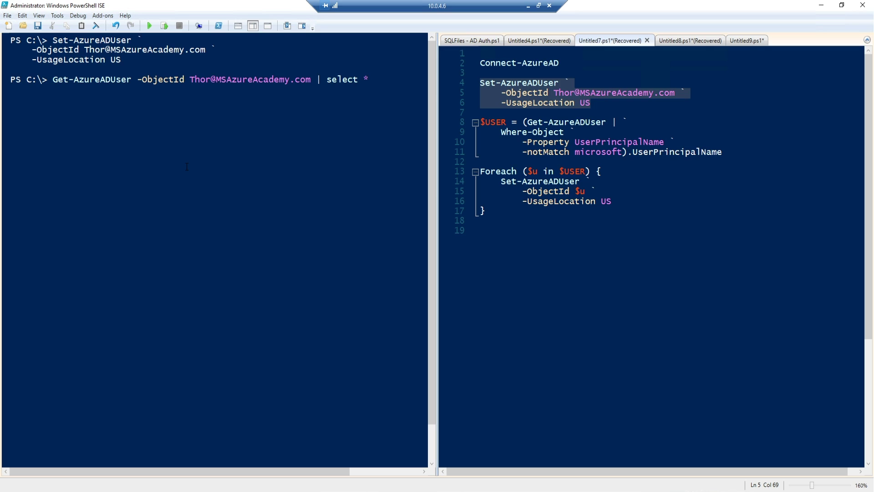
key("Return")
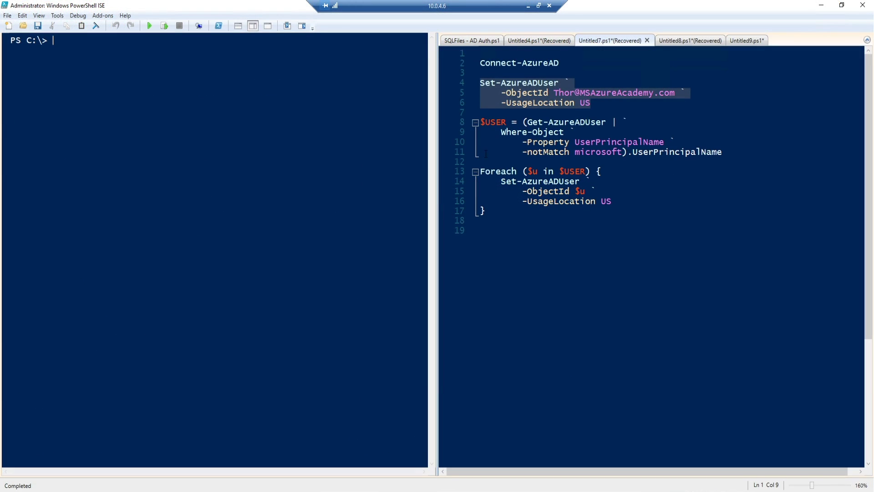
Build $USER from Get-AzureADUser filtered to names without microsoft, and list it.
left_click_drag(480, 161, 455, 122)
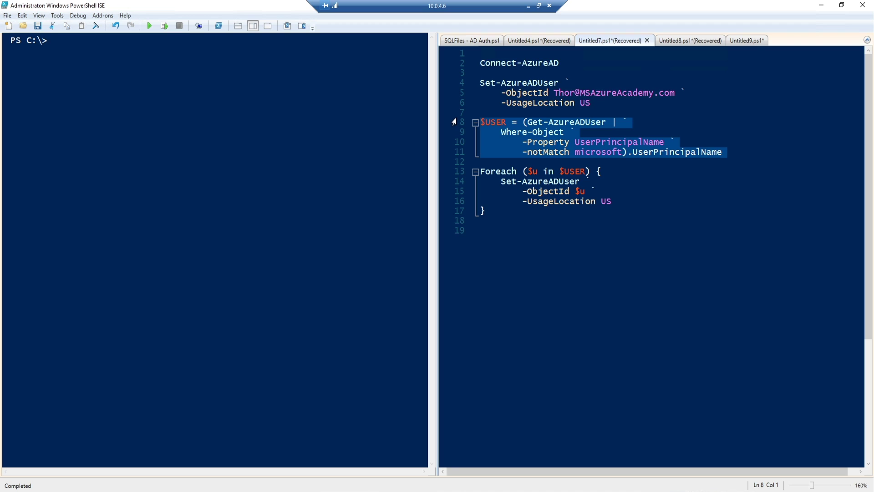
key("F8")
left_click(179, 119)
type("$USER")
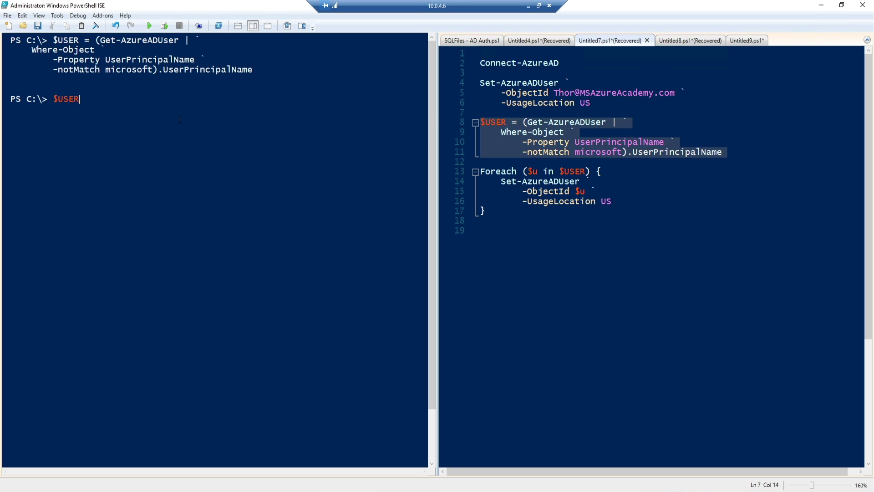
key("Return")
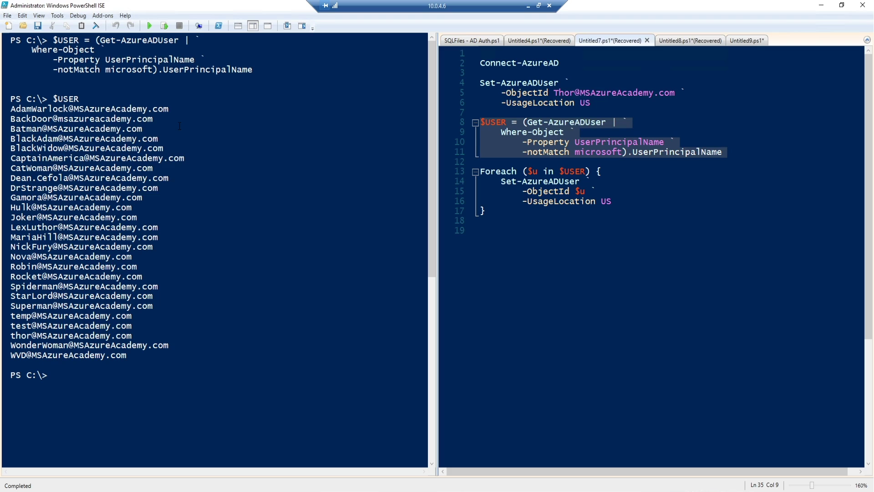
Clear the console and run the Foreach loop setting UsageLocation US for all users.
type("cls")
key("Return")
left_click_drag(500, 236, 480, 171)
key("F8")
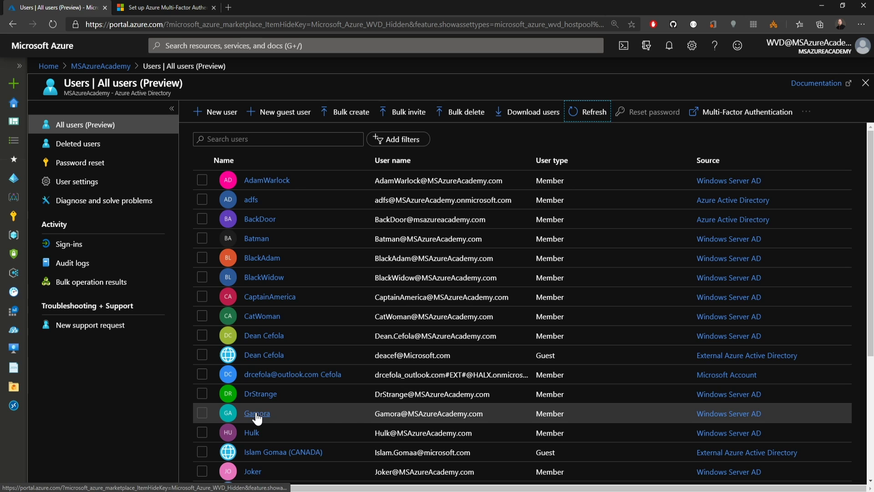
Give the US-located user an Enterprise Mobility + Security E5 licence and save.
left_click(256, 413)
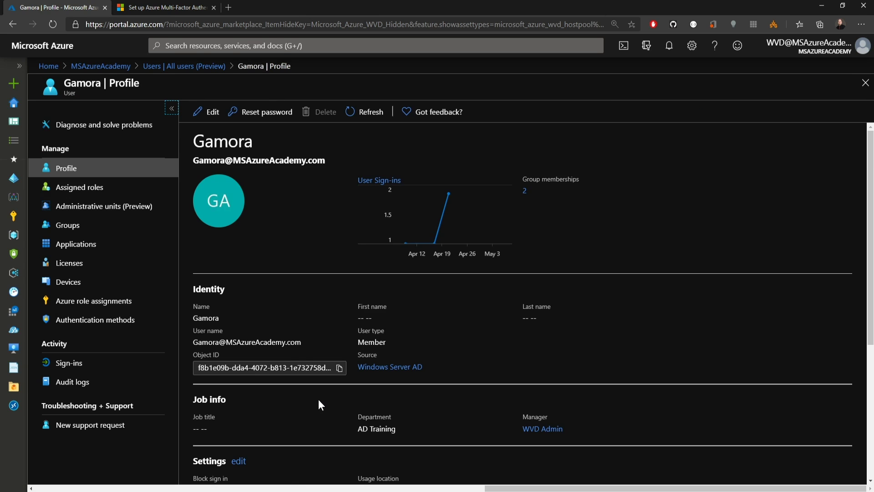
scroll(318, 400, "down", 2)
scroll(319, 402, "down", 2)
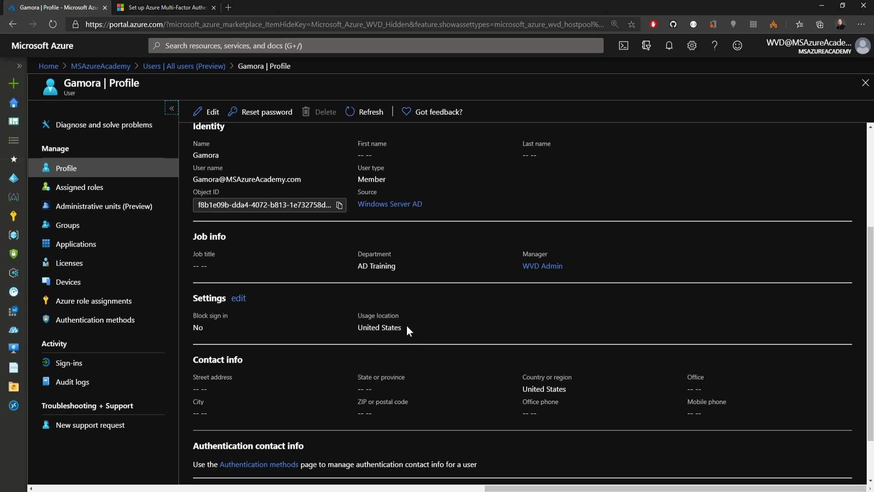
left_click(90, 263)
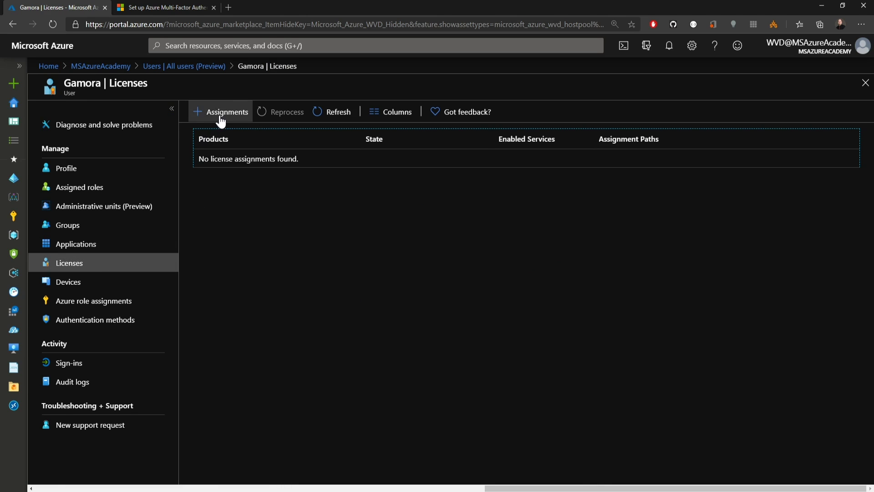
left_click(221, 114)
left_click(133, 189)
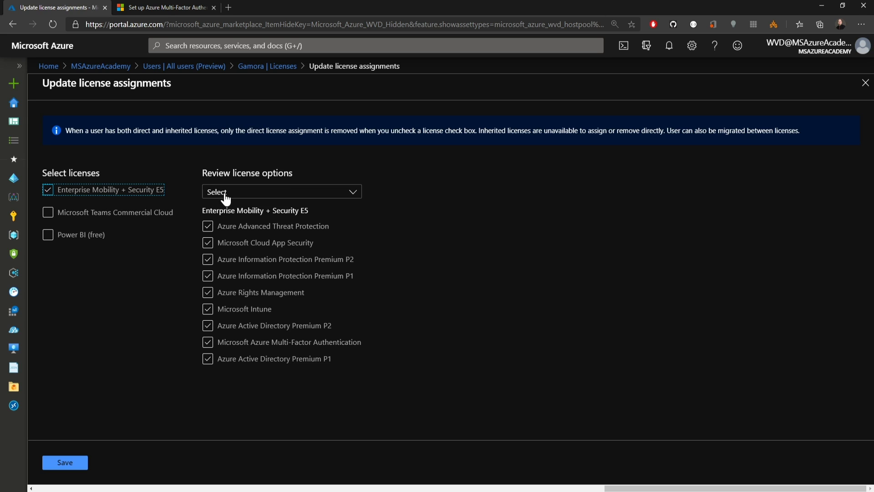
left_click(64, 463)
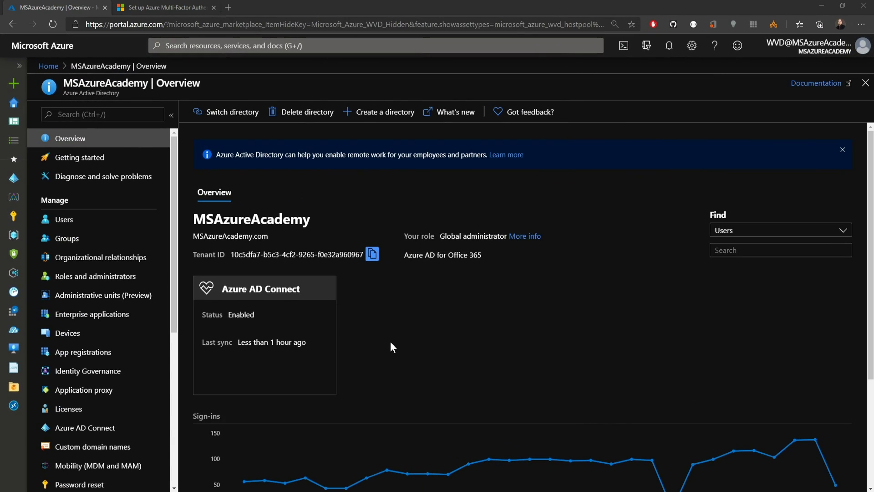
scroll(69, 314, "down", 6)
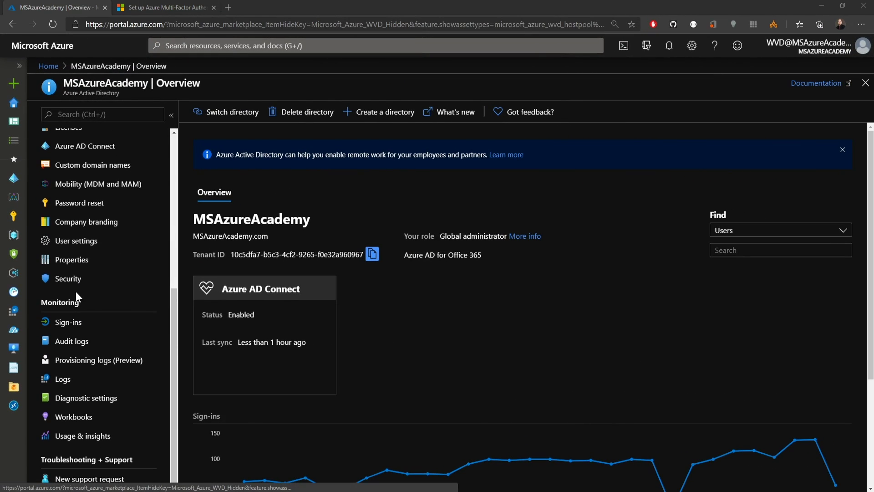
Add a Global Offices named location defined by five countries/regions.
left_click(76, 283)
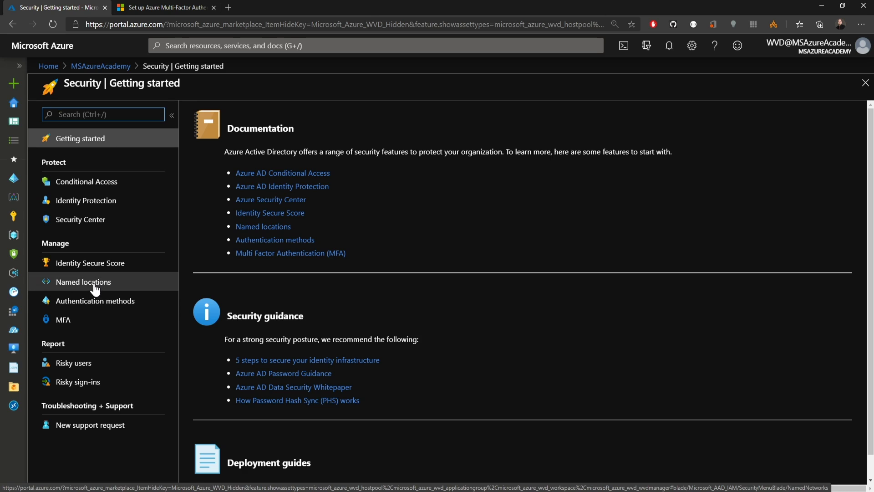
left_click(95, 288)
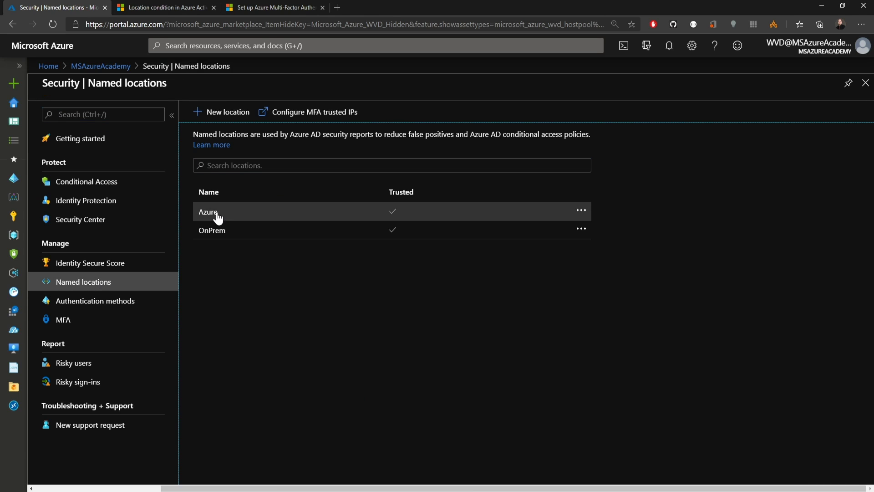
left_click(215, 212)
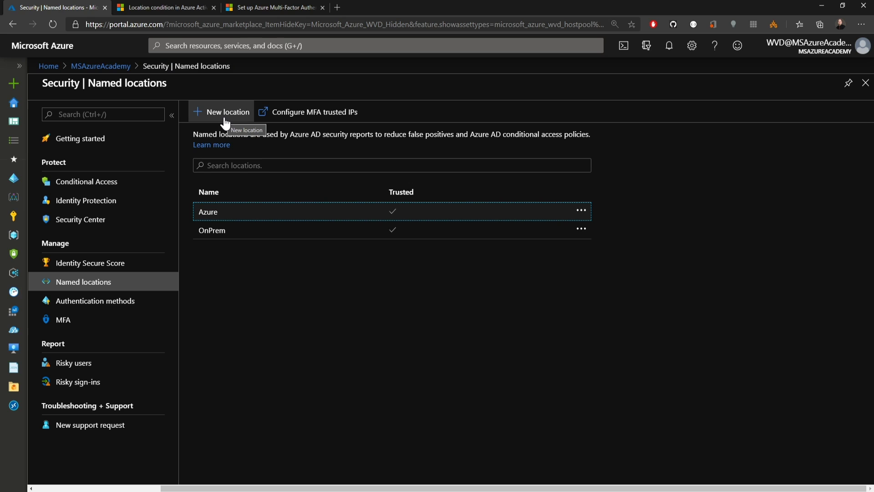
left_click(224, 118)
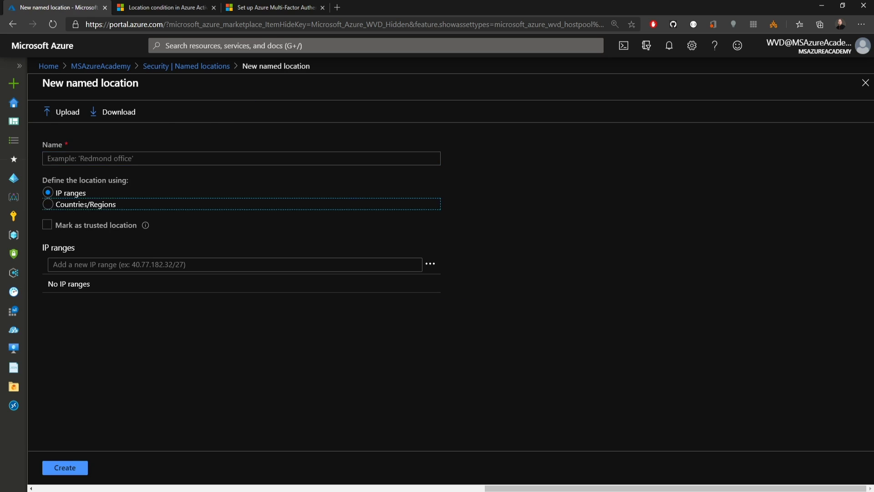
left_click(73, 204)
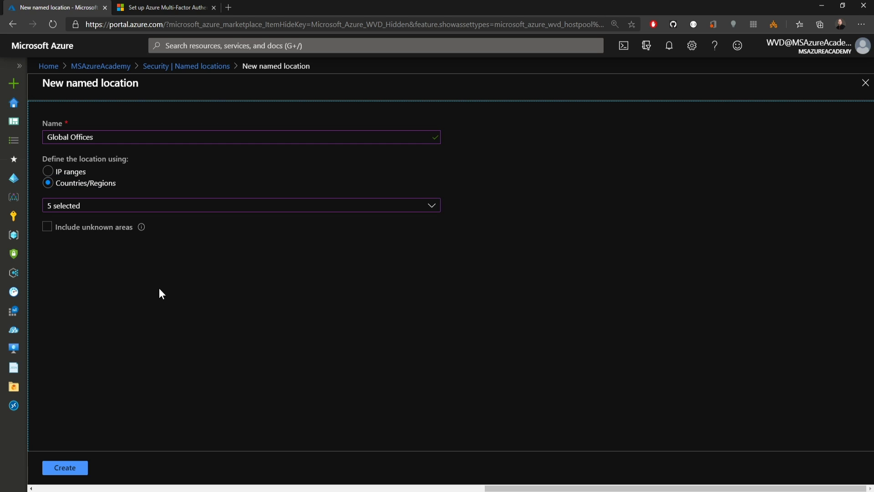
left_click(67, 469)
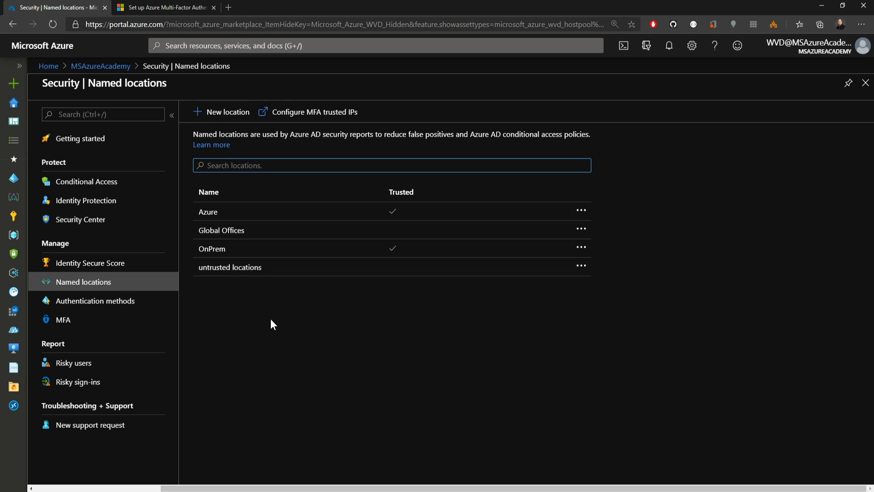
left_click(90, 183)
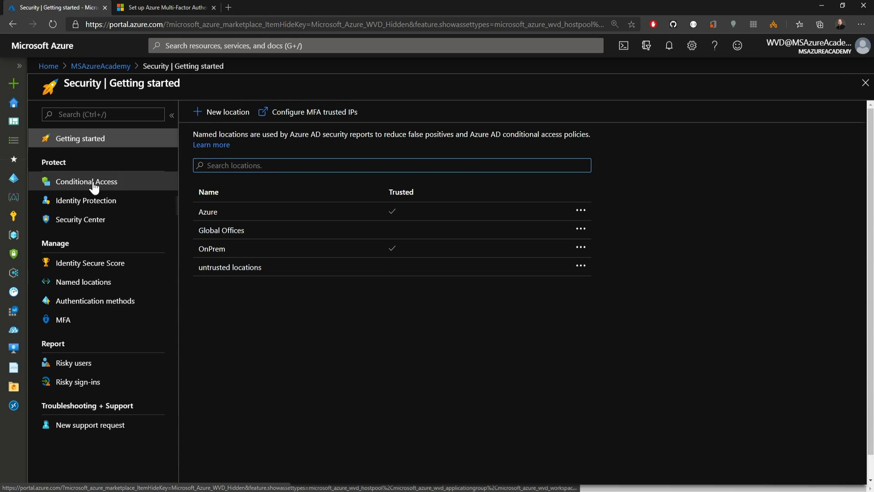
Start a Conditional Access policy named wvd that includes four specific users.
left_click(218, 121)
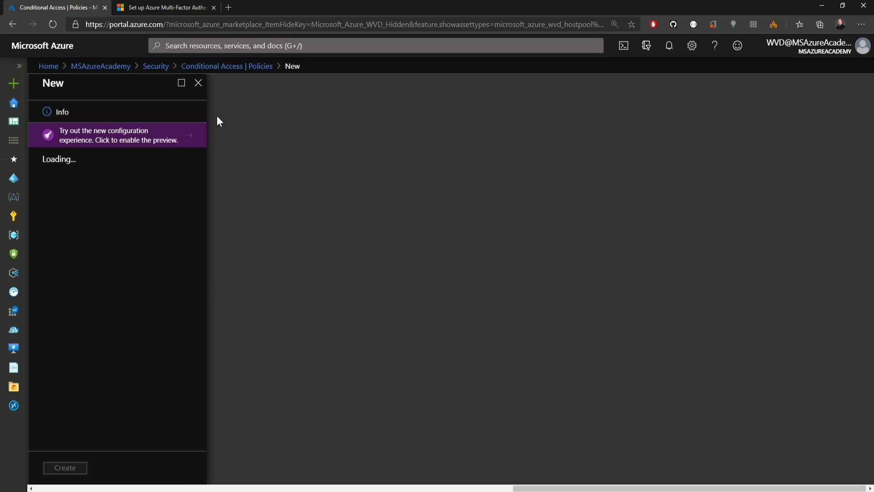
type("wvd")
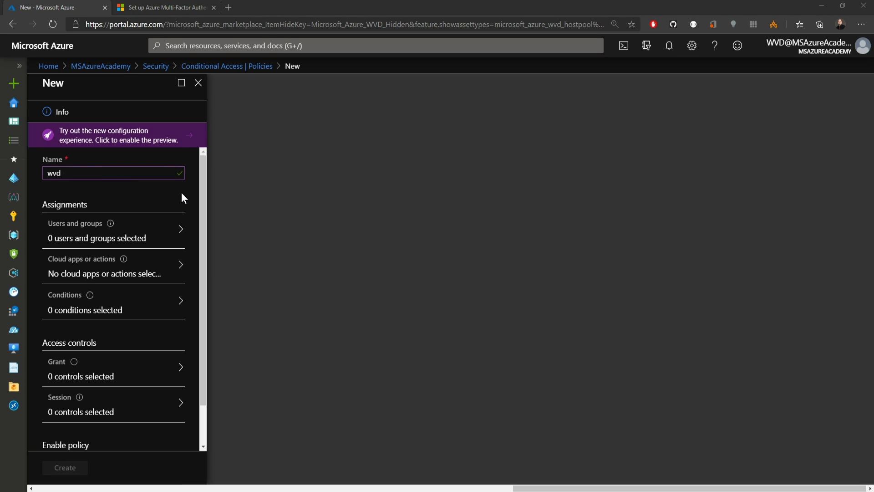
left_click(138, 237)
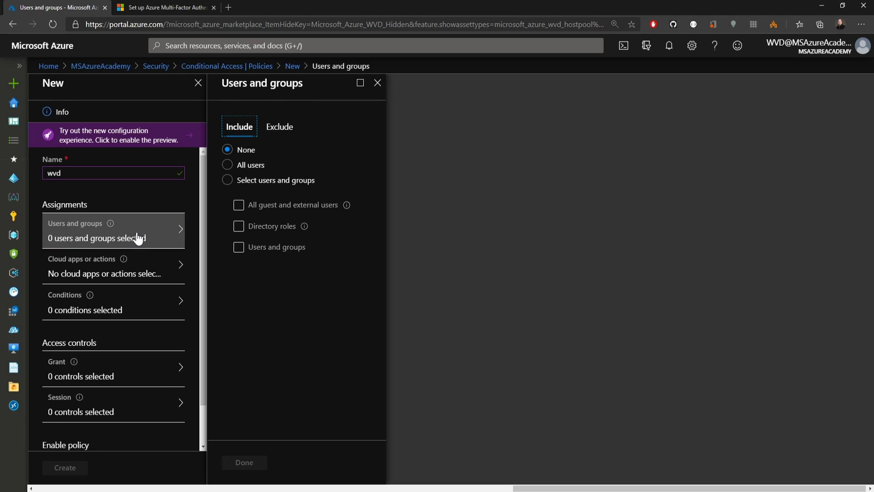
left_click(228, 182)
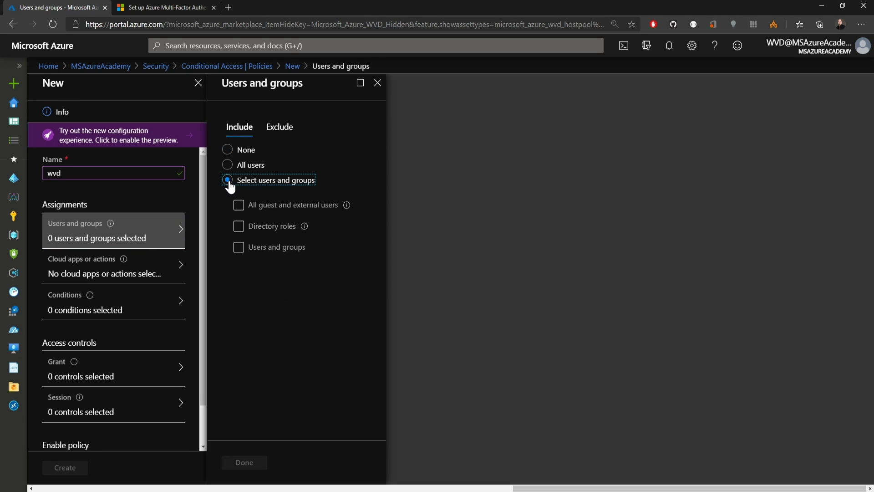
left_click(239, 247)
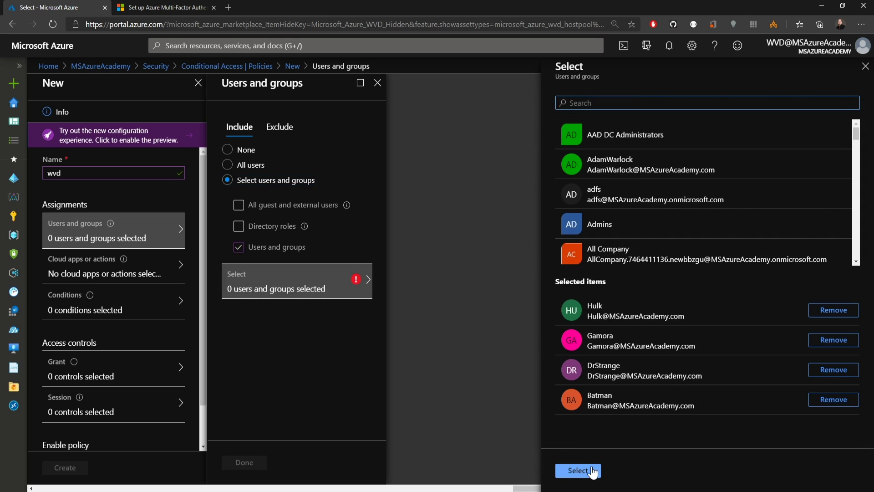
left_click(579, 471)
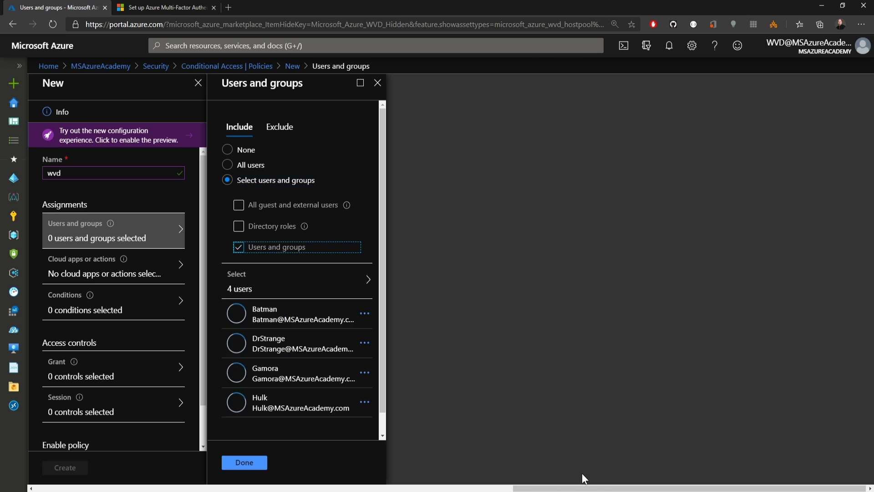
Exclude the admin account from the wvd policy's users.
left_click(283, 130)
left_click(238, 218)
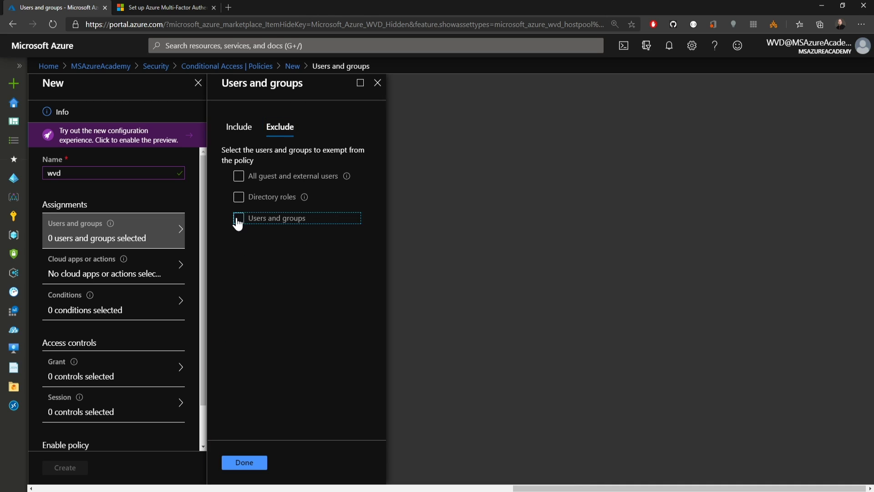
type("wvd")
left_click(636, 139)
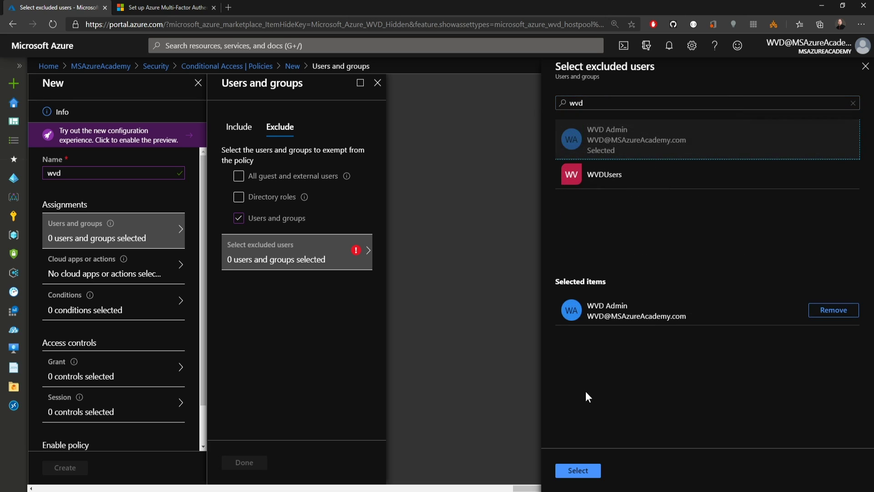
left_click(578, 470)
left_click(244, 462)
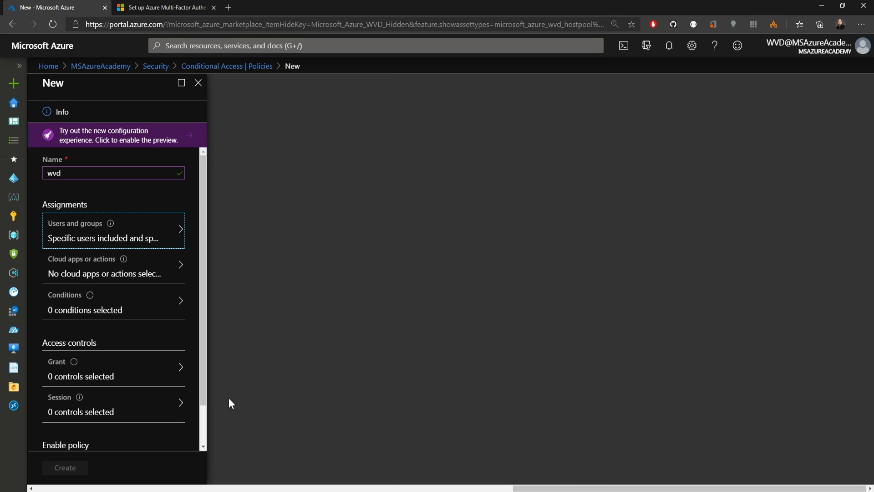
left_click(137, 272)
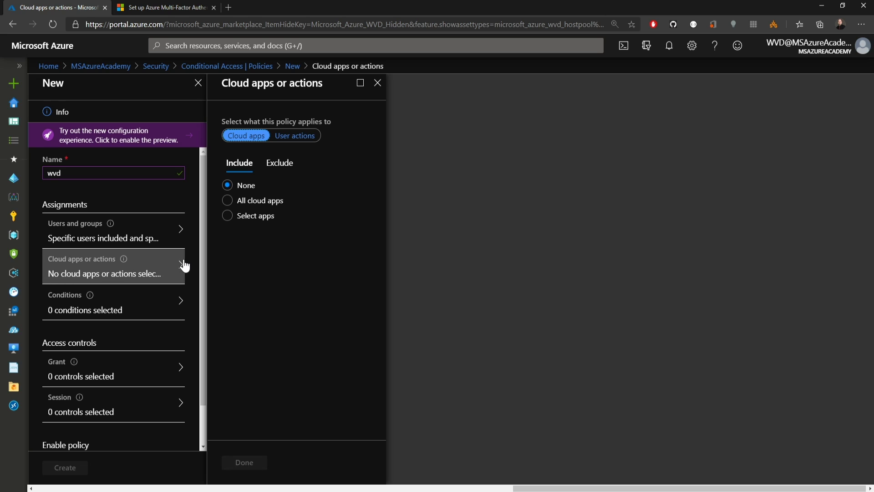
Target the wvd policy only at the Windows Virtual Desktop cloud app.
left_click(227, 215)
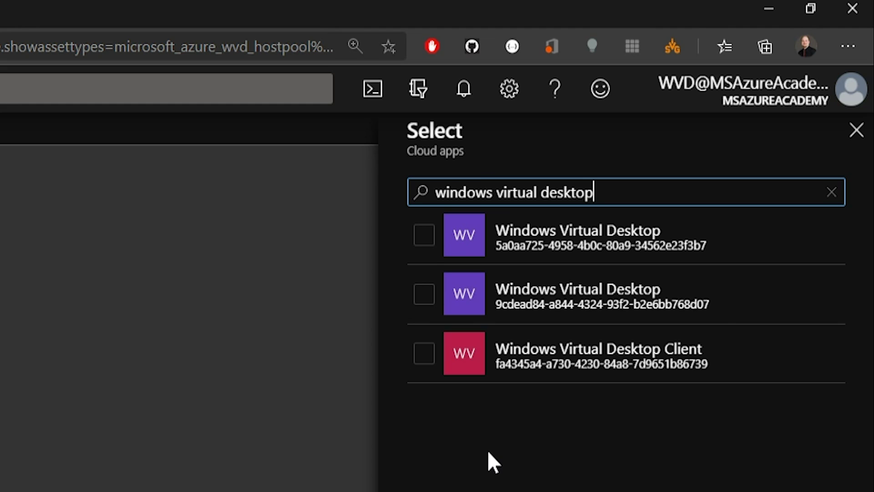
left_click(420, 301)
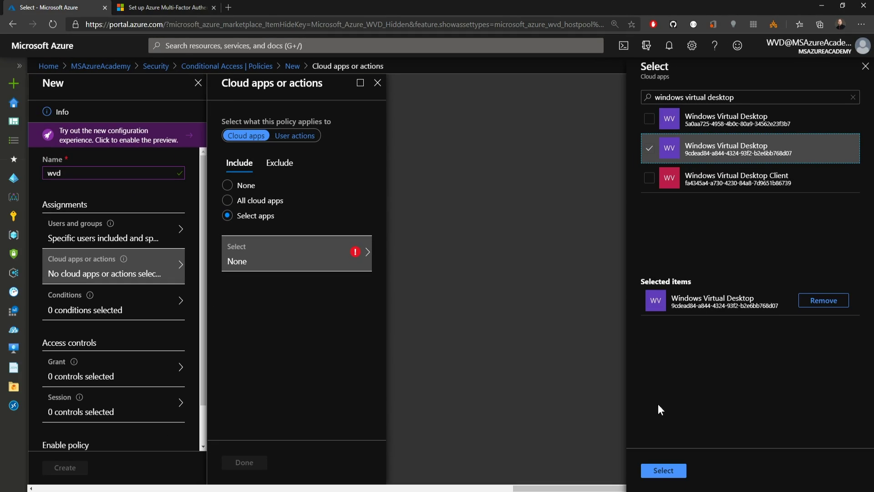
left_click(663, 471)
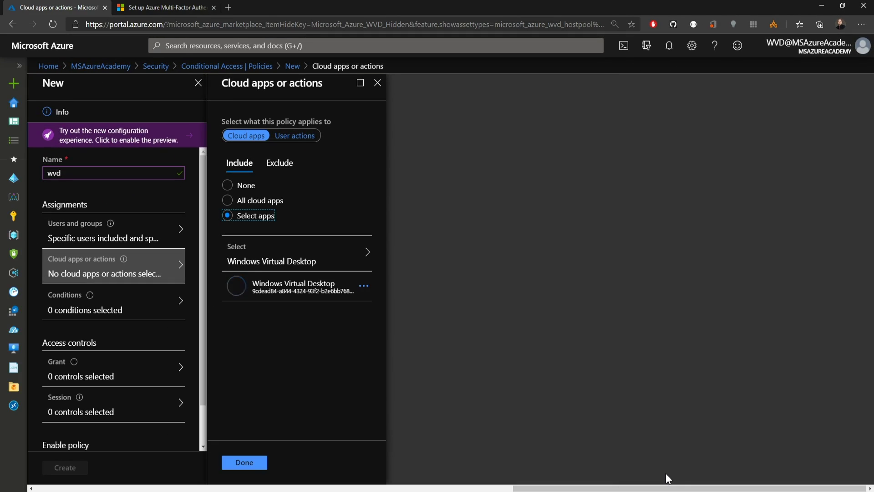
left_click(243, 462)
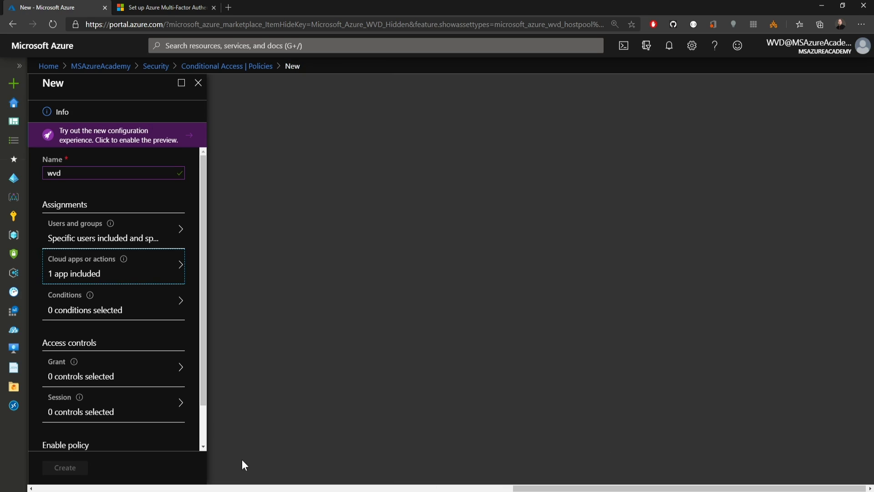
Review the sign-in risk, device platform, location, client app and device state conditions.
left_click(142, 307)
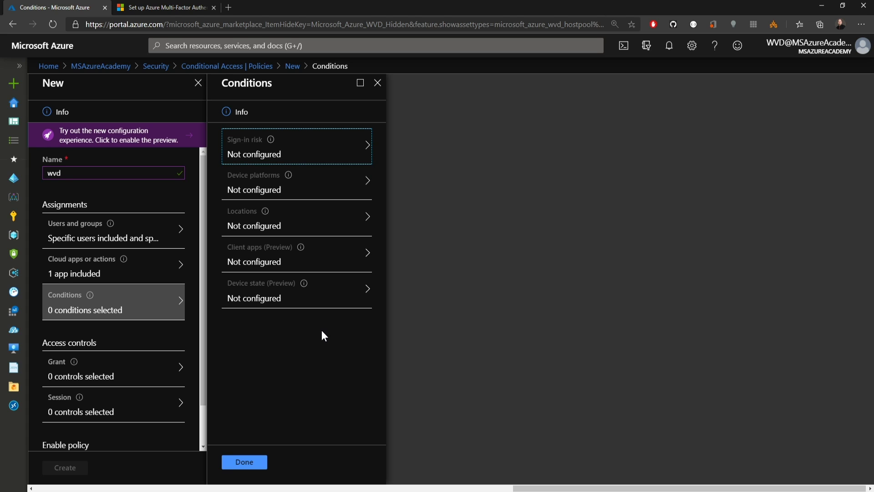
left_click(313, 157)
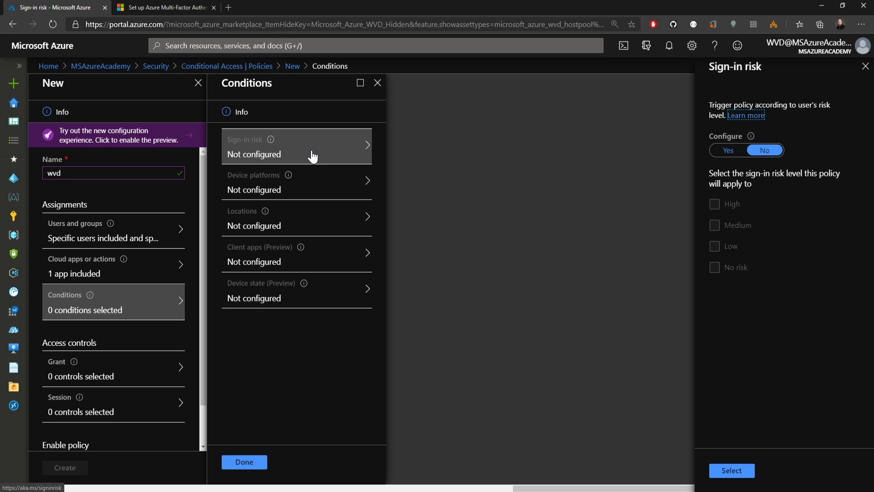
left_click(315, 185)
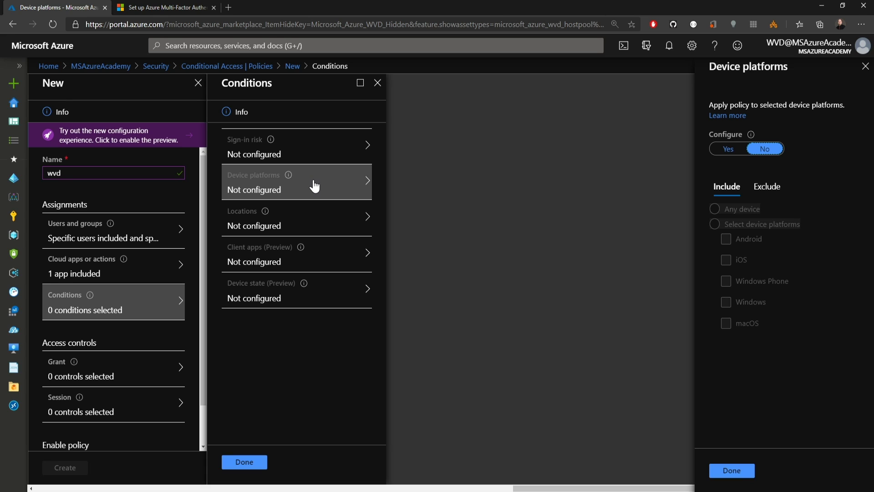
left_click(313, 218)
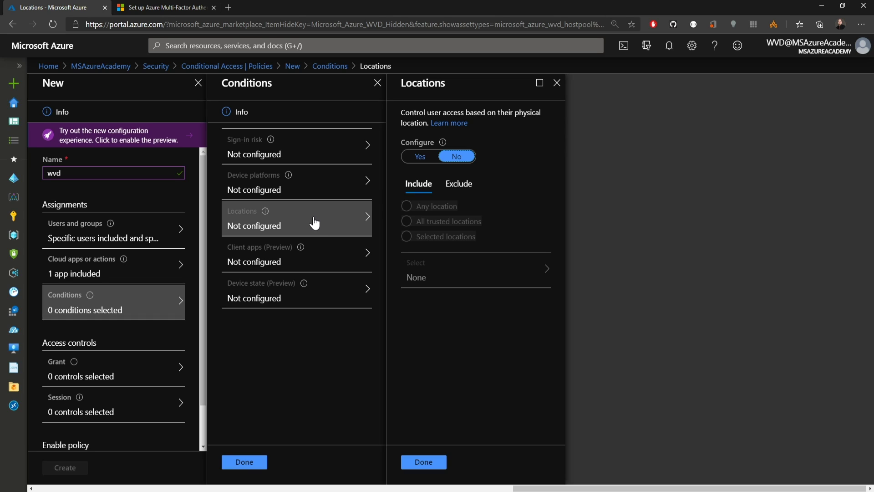
left_click(332, 258)
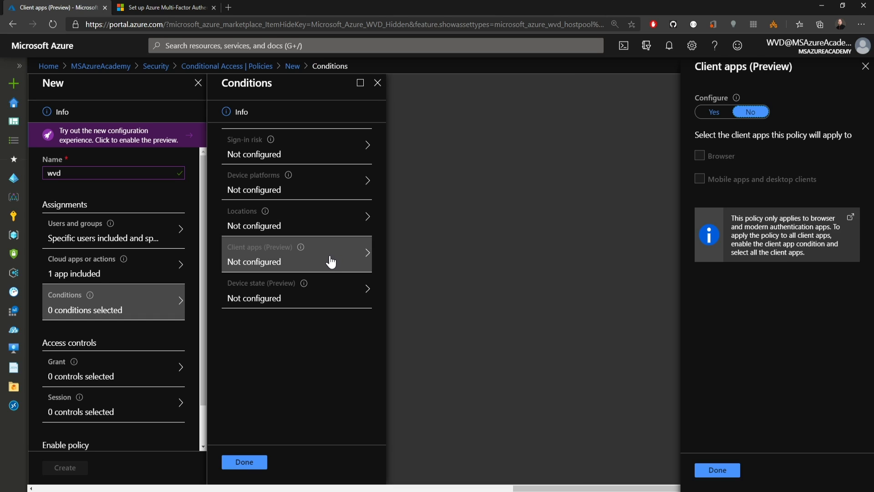
left_click(329, 292)
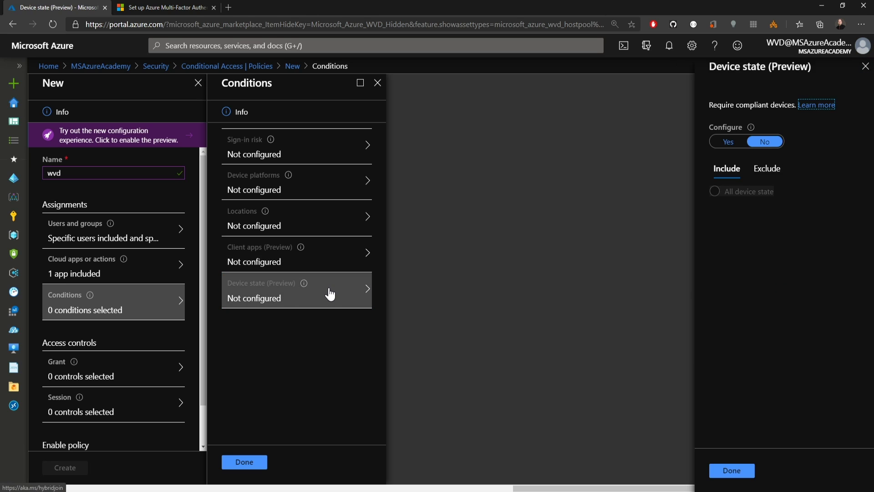
Set the locations condition to include only the Azure and OnPrem locations.
left_click(360, 209)
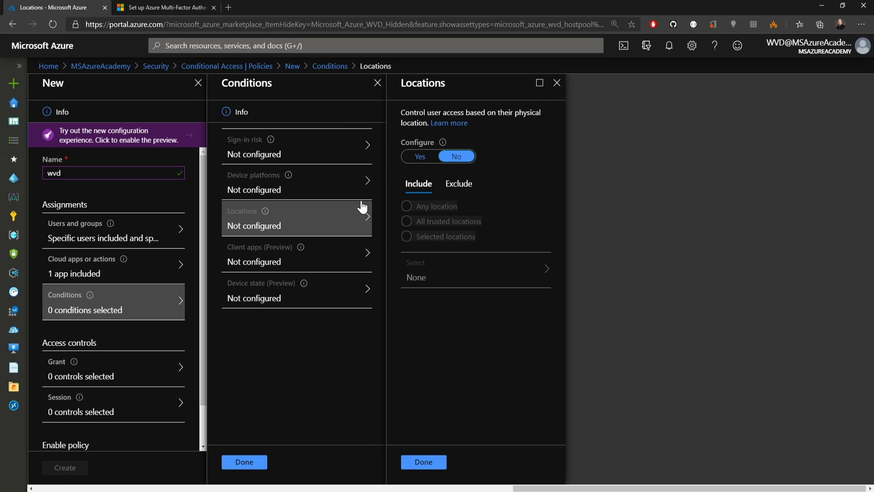
left_click(424, 156)
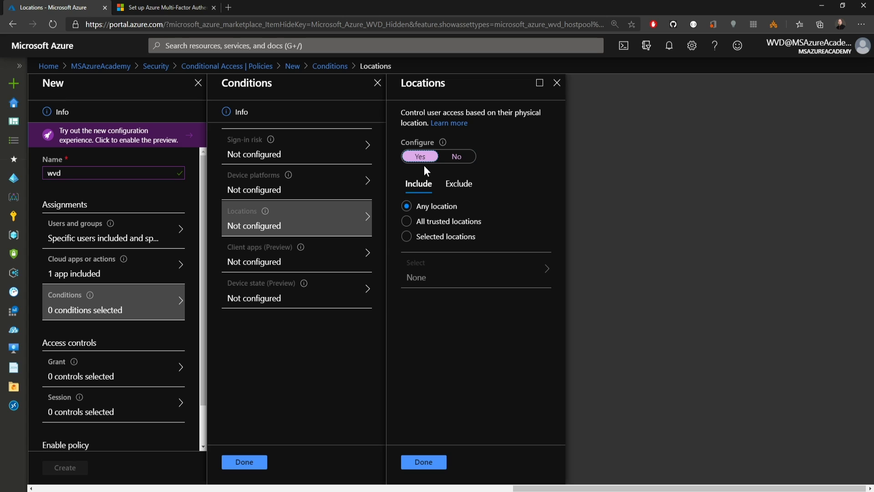
left_click(406, 236)
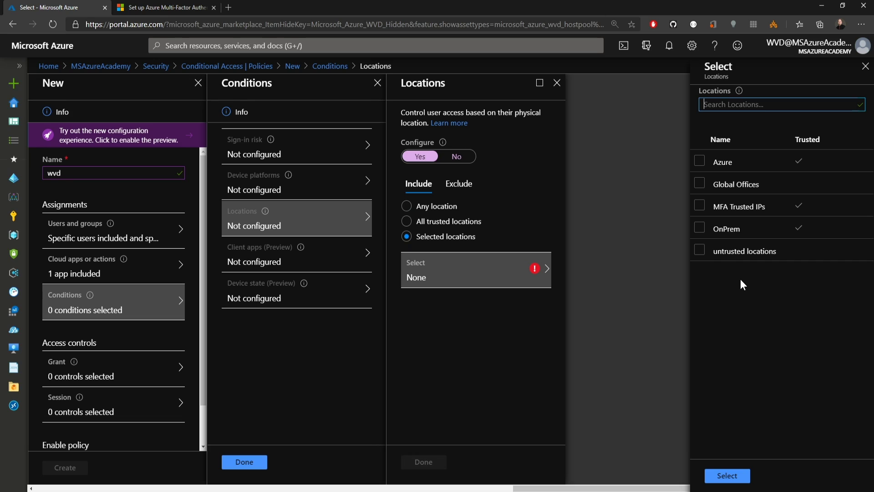
left_click(700, 227)
left_click(700, 161)
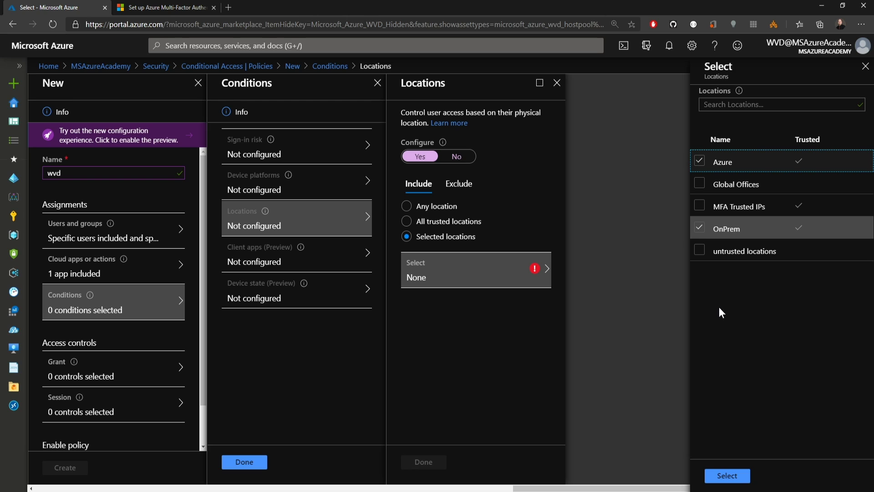
left_click(728, 475)
left_click(419, 461)
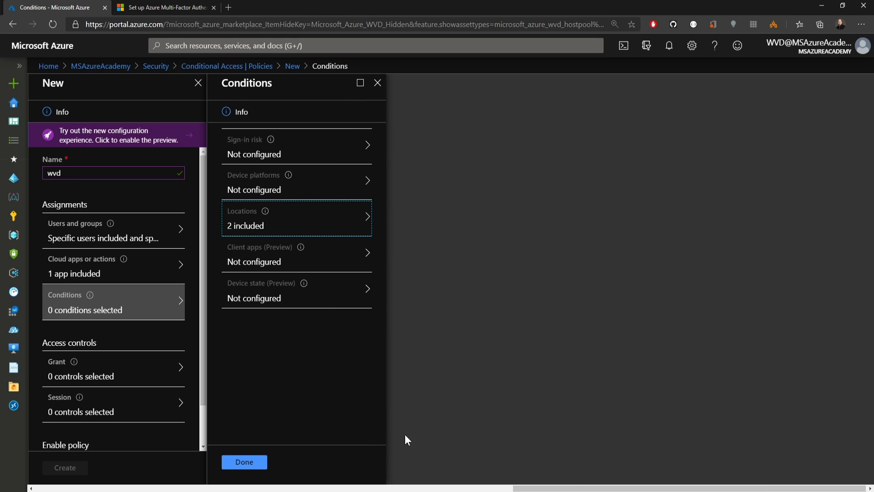
left_click(244, 462)
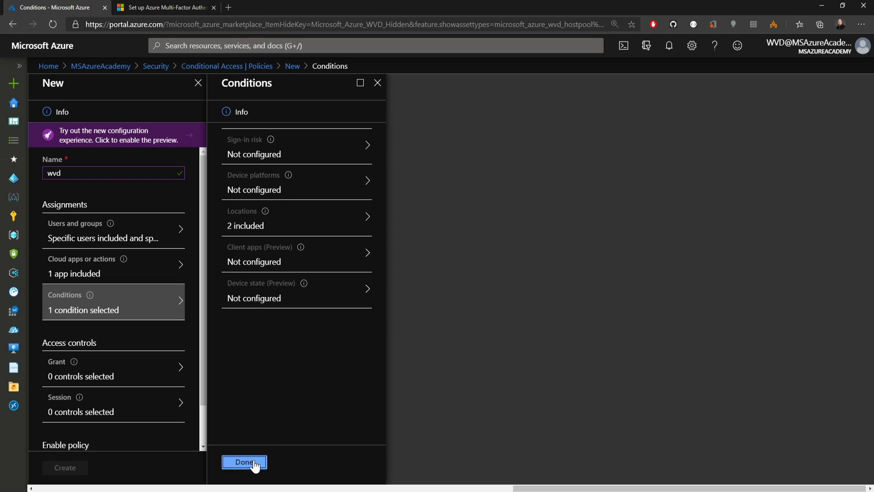
scroll(137, 337, "down", 1)
Require multi-factor authentication as the policy's grant control.
left_click(119, 327)
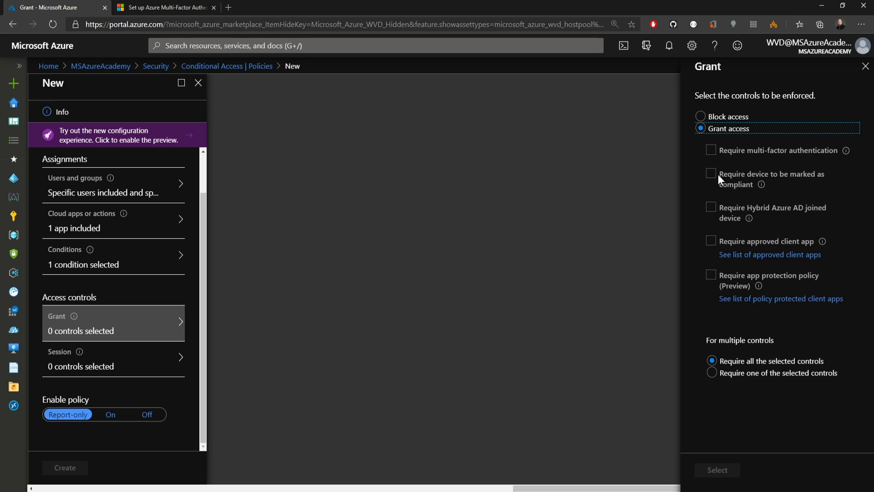
left_click(711, 151)
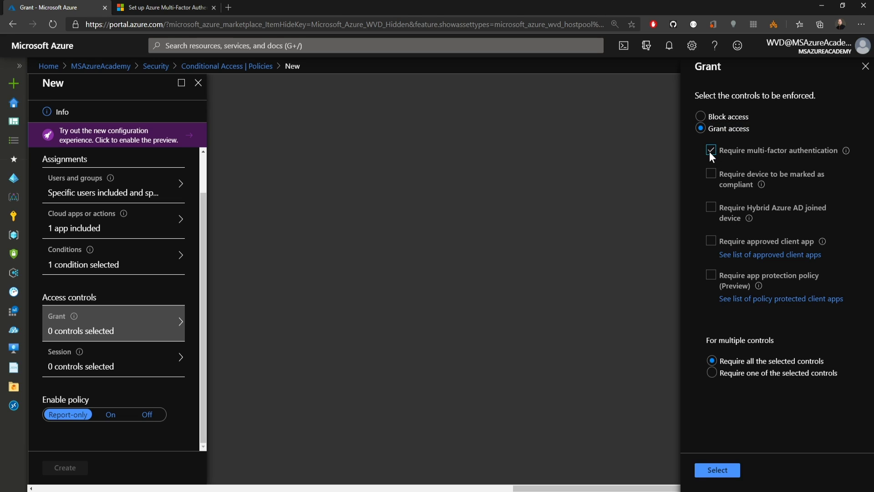
left_click(718, 470)
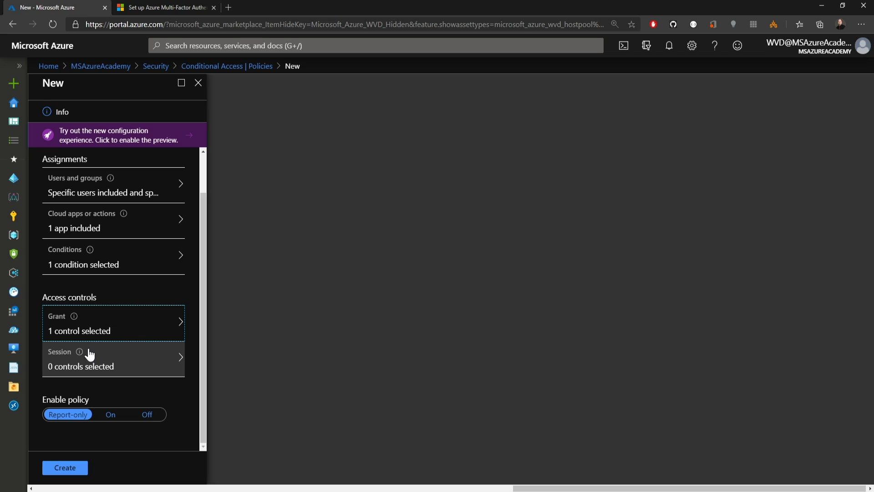
Set the session sign-in frequency to 1 hour.
left_click(114, 362)
left_click(699, 269)
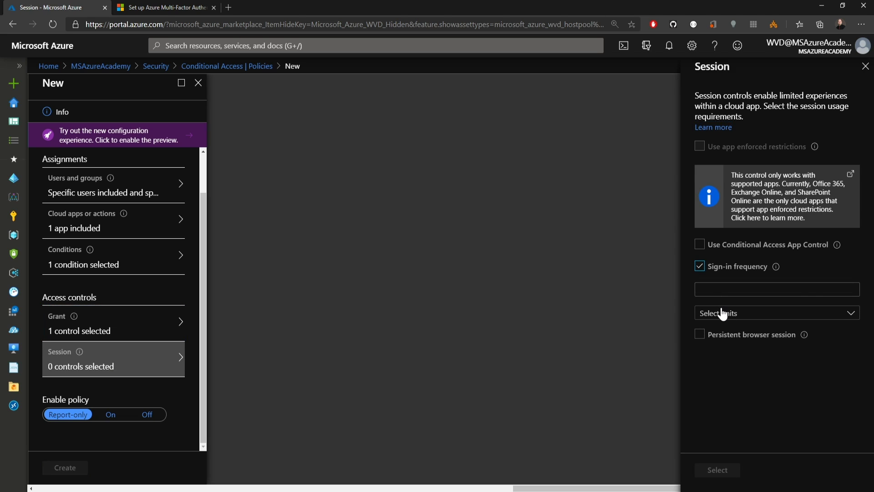
left_click(733, 318)
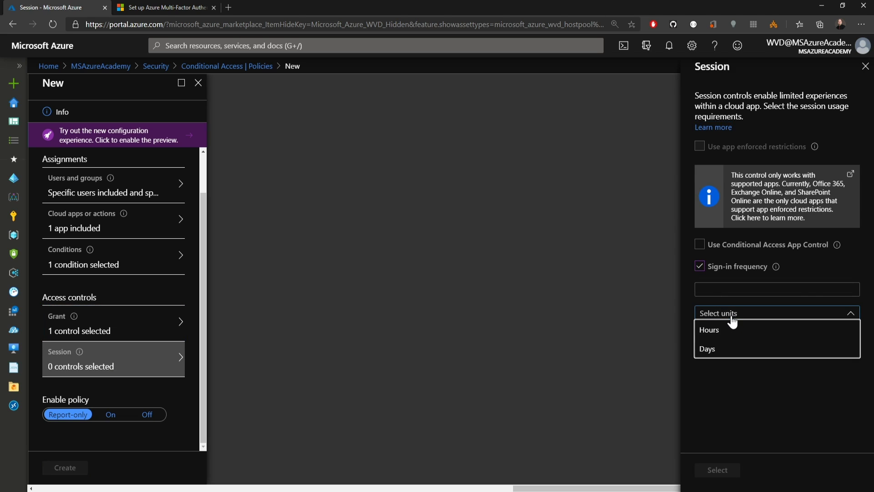
left_click(751, 331)
left_click(741, 290)
type("1")
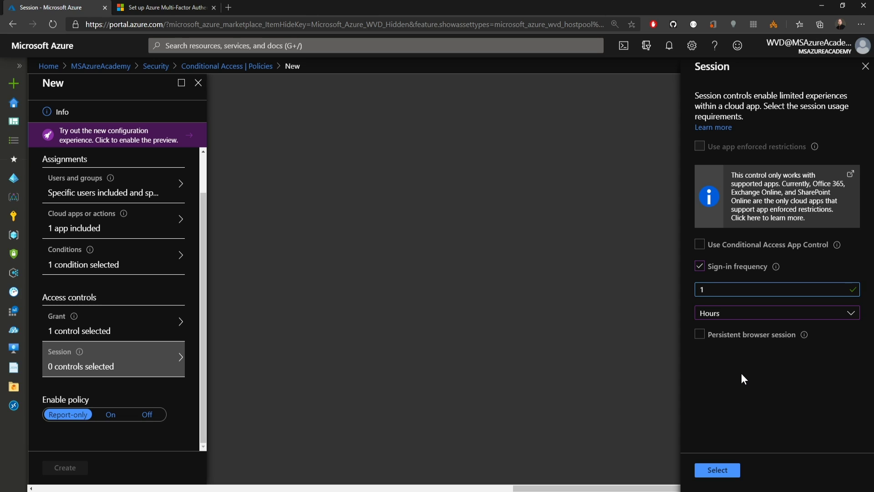
left_click(738, 314)
left_click(727, 351)
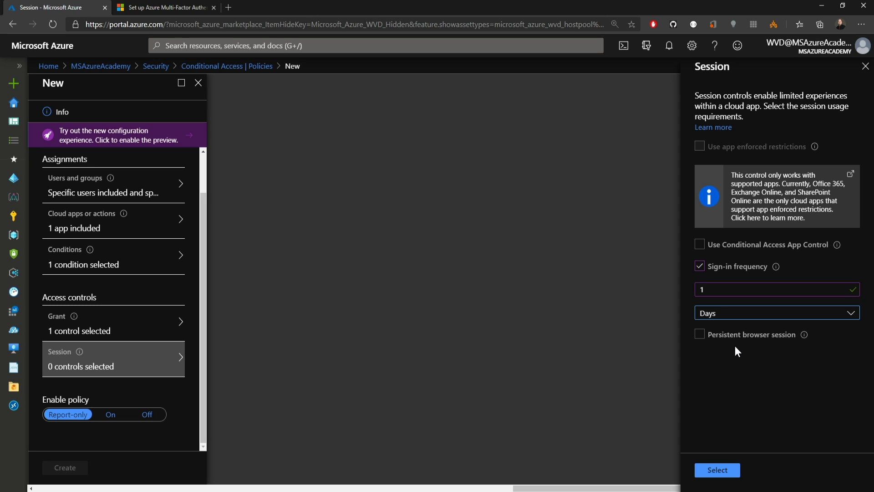
key("Up")
left_click(722, 471)
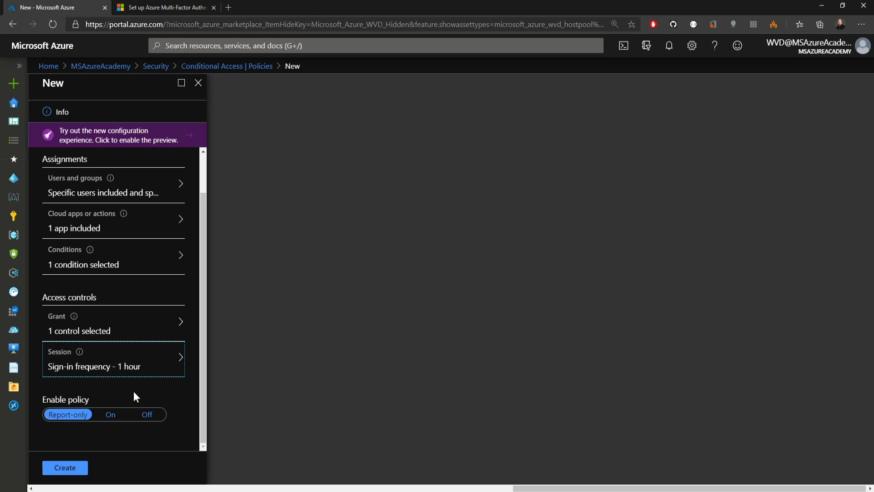
Switch the wvd policy On and create it.
left_click(110, 414)
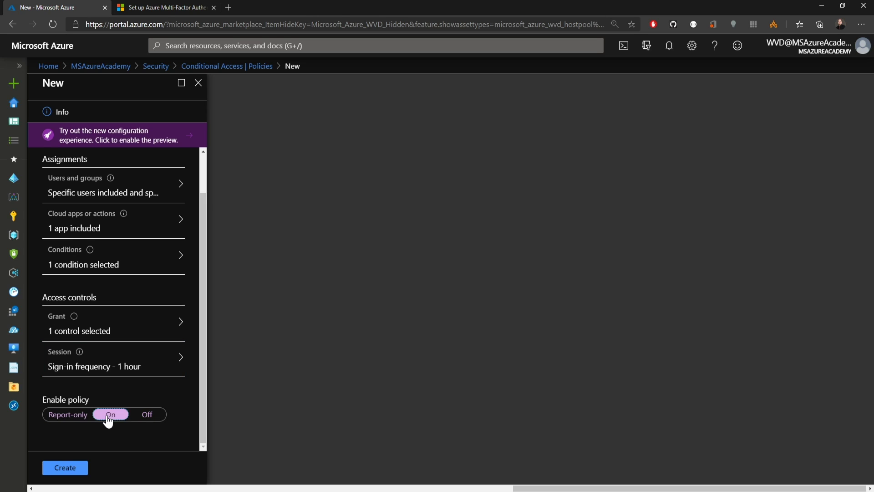
left_click(65, 467)
left_click(100, 66)
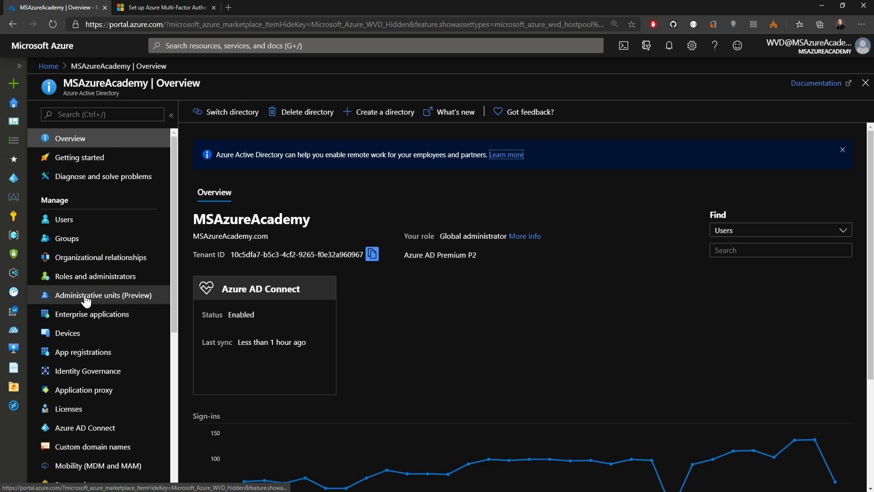
Start a new Conditional Access policy from the Windows Virtual Desktop Client enterprise app.
left_click(86, 314)
scroll(267, 310, "down", 1)
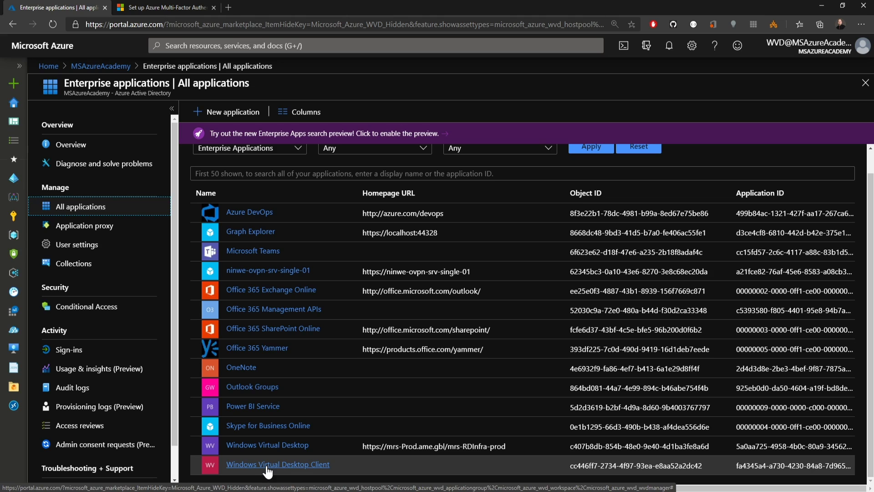
left_click(268, 465)
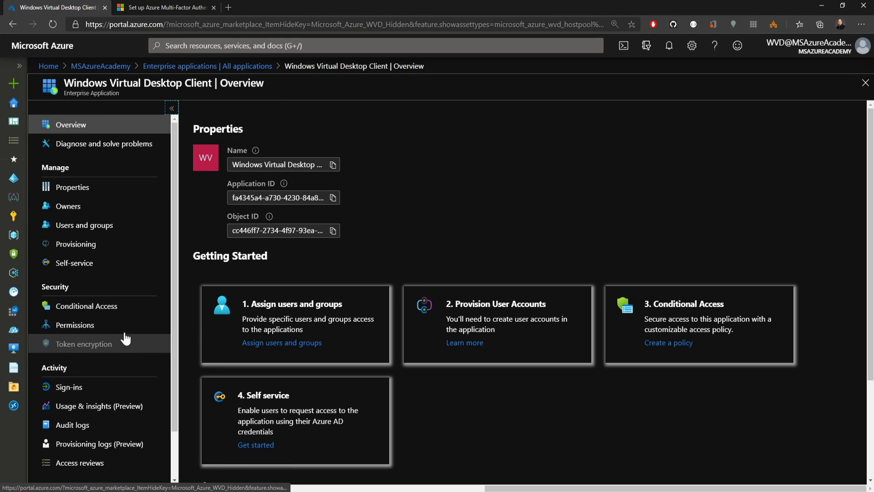
left_click(104, 315)
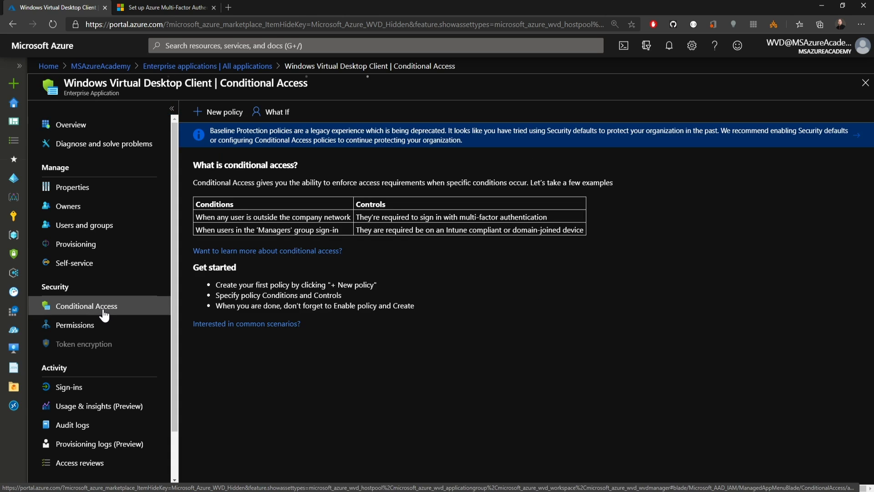
left_click(215, 119)
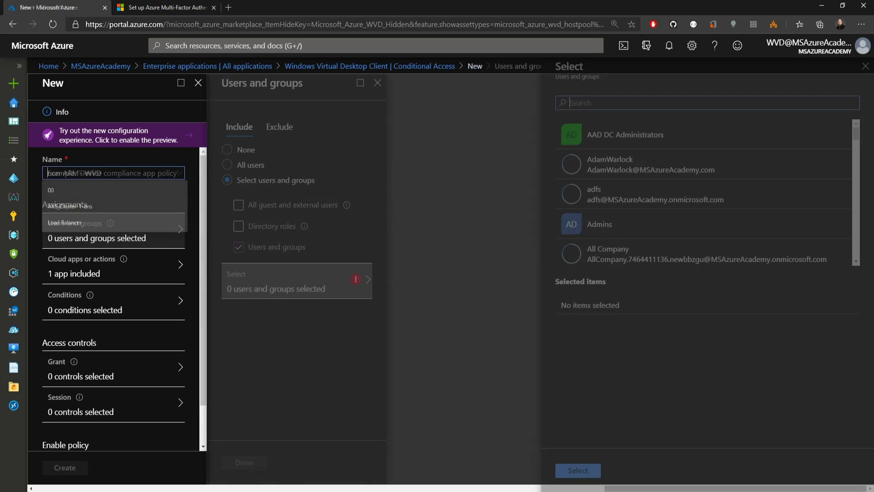
Assign the non-ARM--WVD policy to the WVD admin user.
type("wvd")
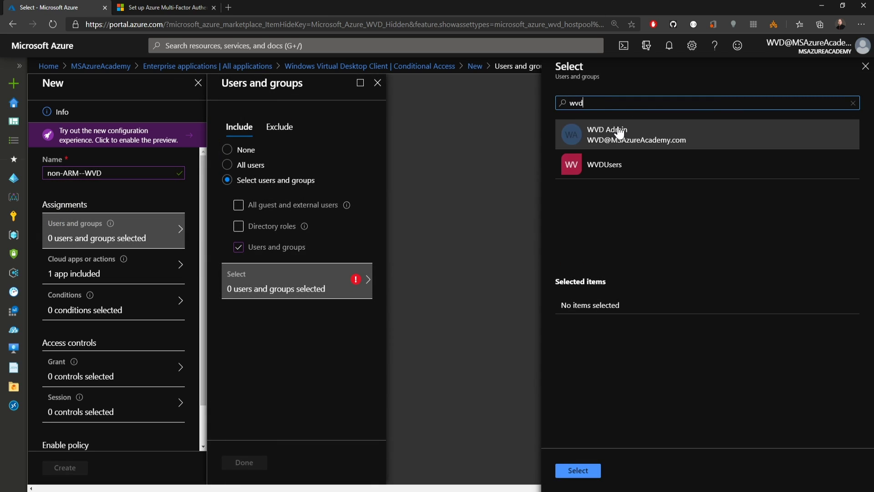
left_click(619, 132)
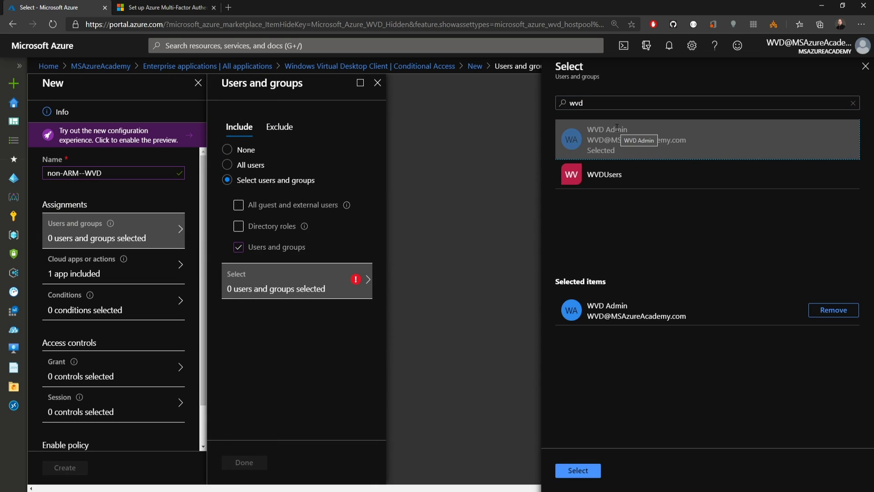
left_click(580, 470)
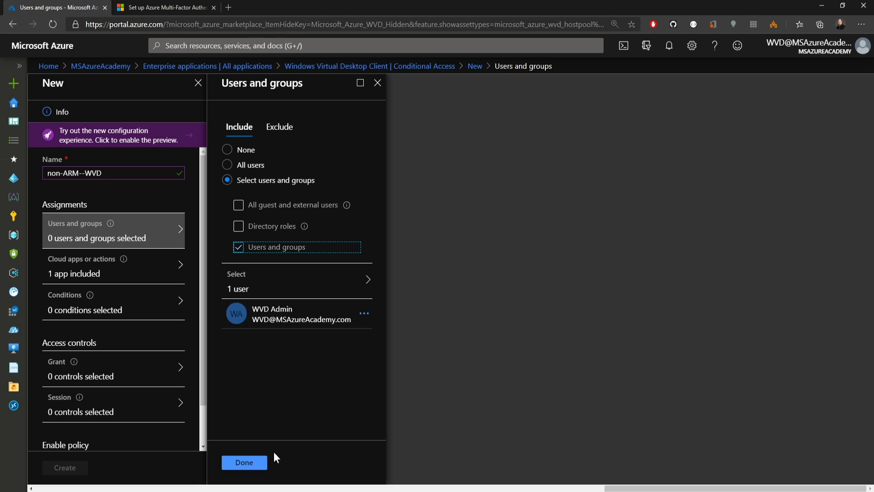
left_click(248, 461)
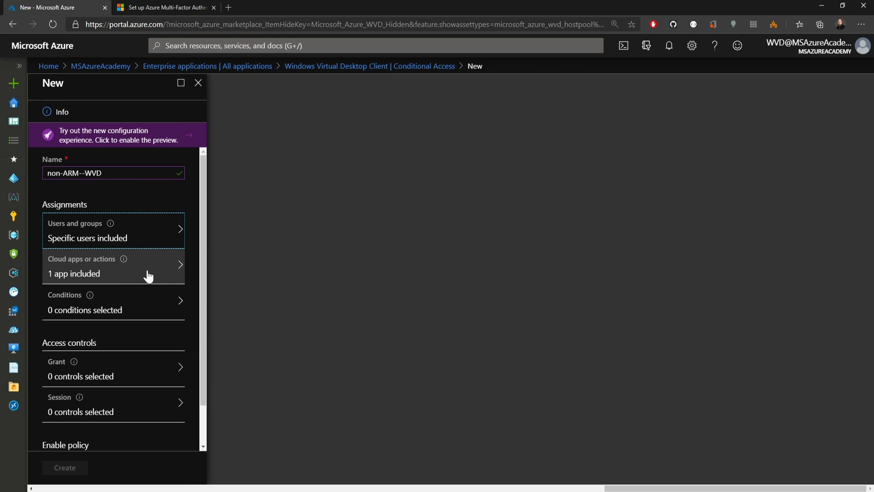
Add a locations condition covering all trusted locations.
left_click(146, 305)
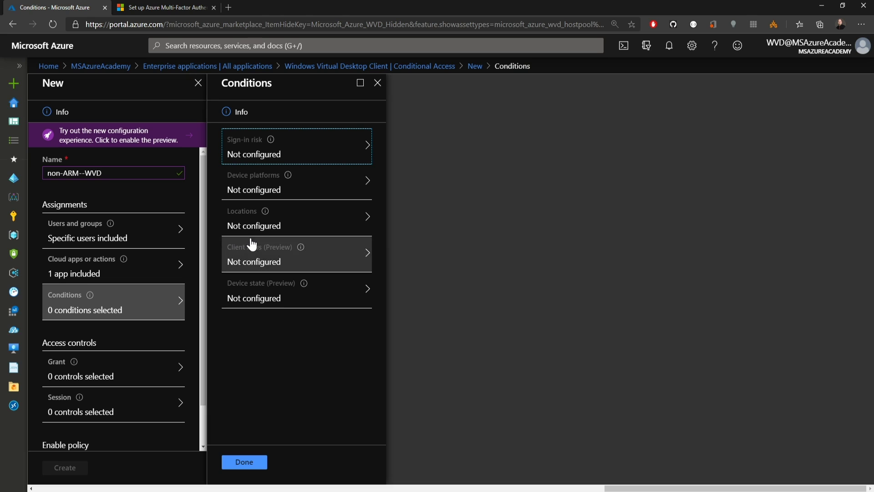
left_click(273, 218)
left_click(420, 156)
left_click(406, 221)
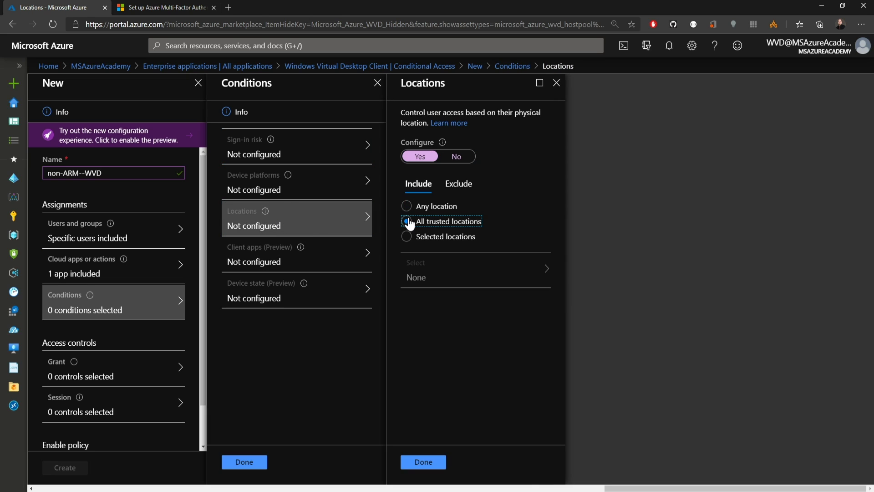
left_click(422, 462)
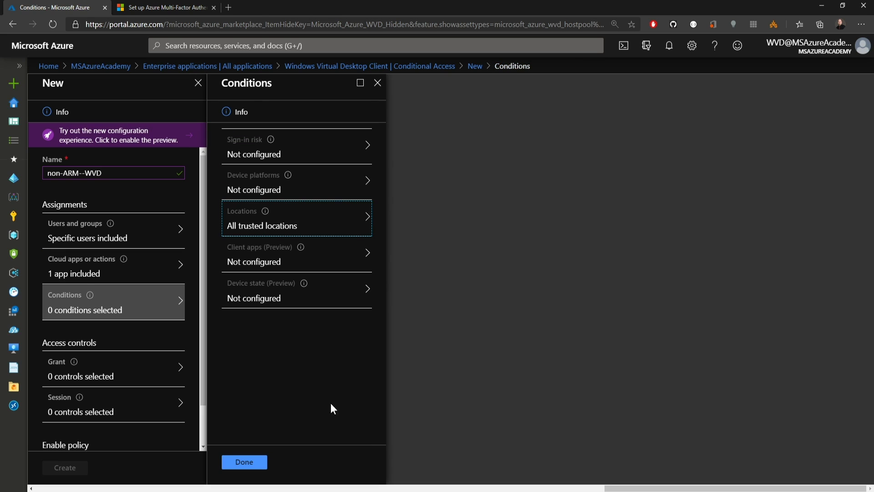
left_click(244, 463)
Require multi-factor authentication to grant access.
left_click(175, 370)
left_click(711, 149)
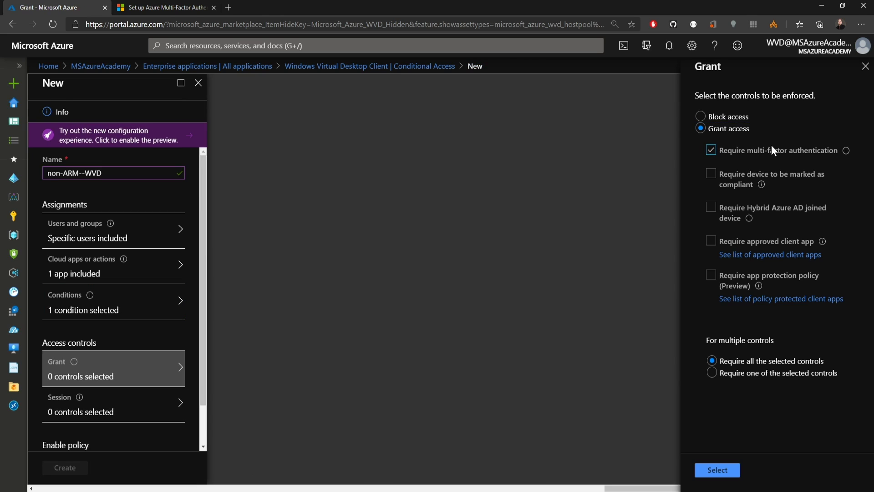
left_click(718, 470)
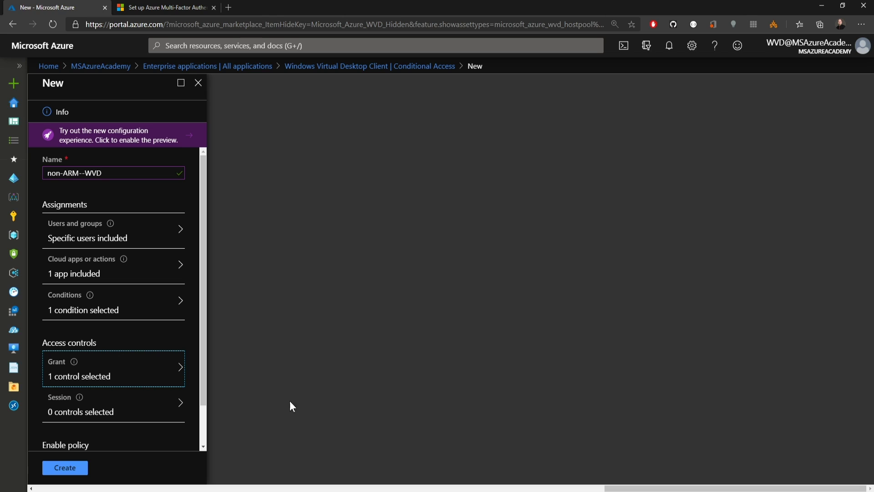
Set sign-in frequency to 1 day and create the non-ARM--WVD policy.
left_click(136, 406)
left_click(713, 268)
left_click(725, 289)
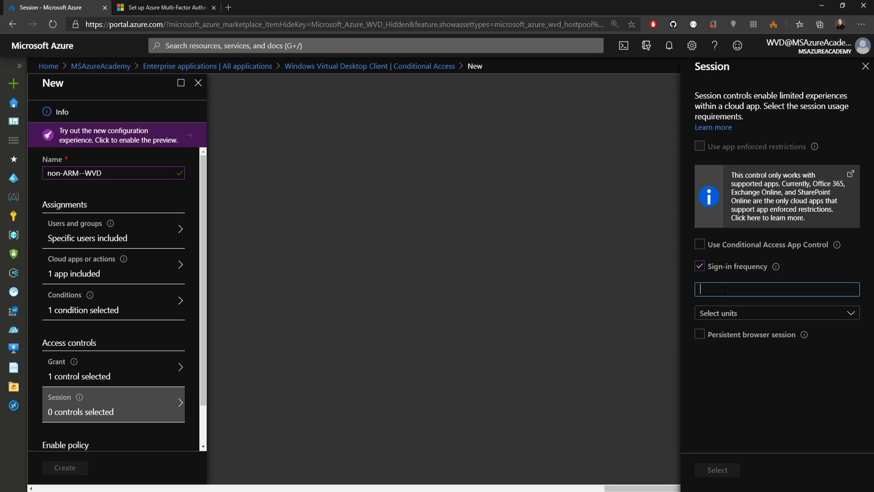
type("1")
left_click(725, 313)
left_click(716, 349)
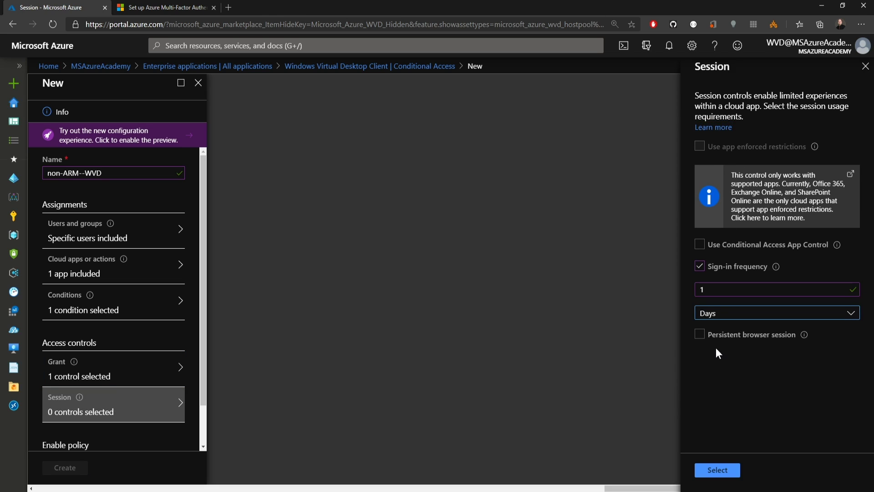
left_click(717, 470)
scroll(91, 401, "down", 1)
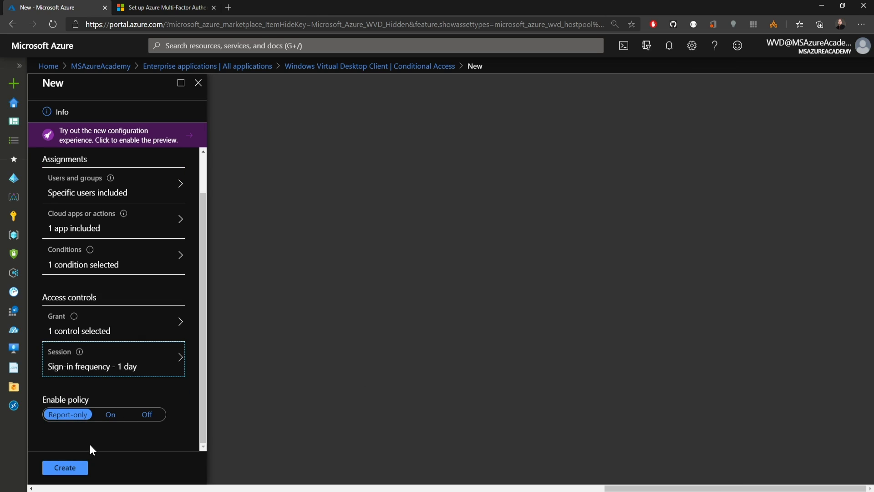
left_click(67, 467)
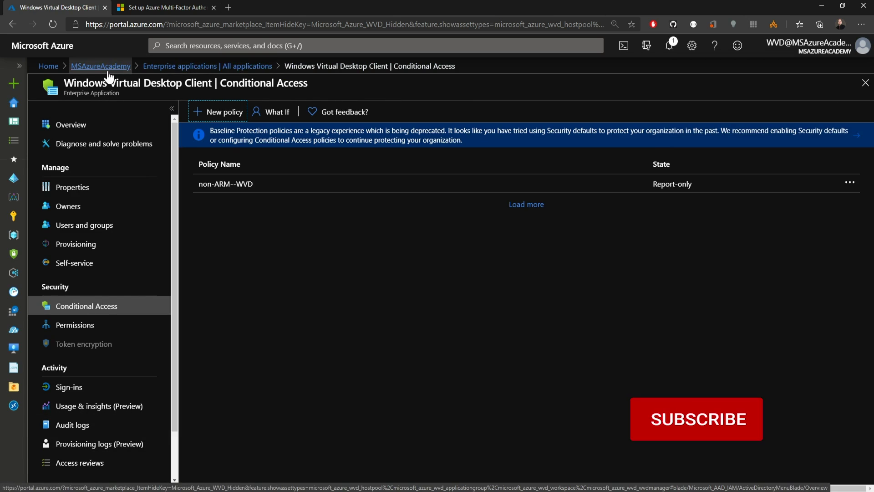
Go from the MSAzureAcademy overview through Security to the Conditional Access policies list.
left_click(101, 66)
scroll(89, 277, "down", 5)
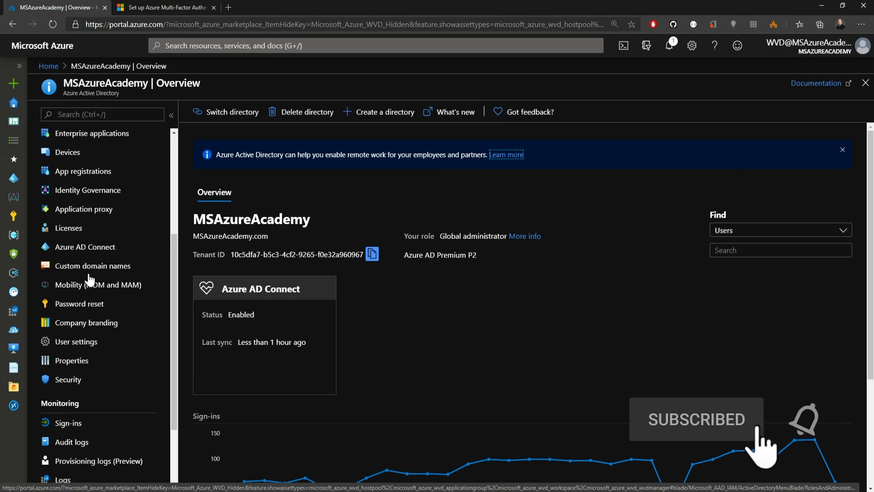
left_click(82, 341)
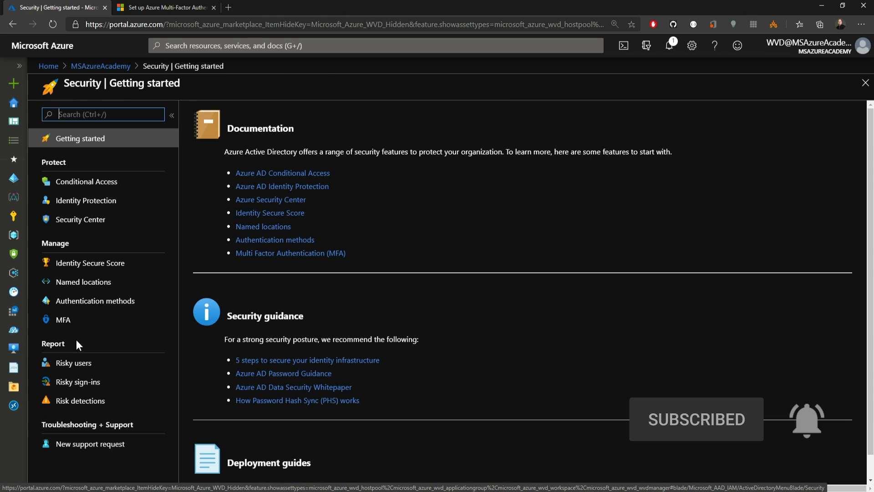
left_click(90, 187)
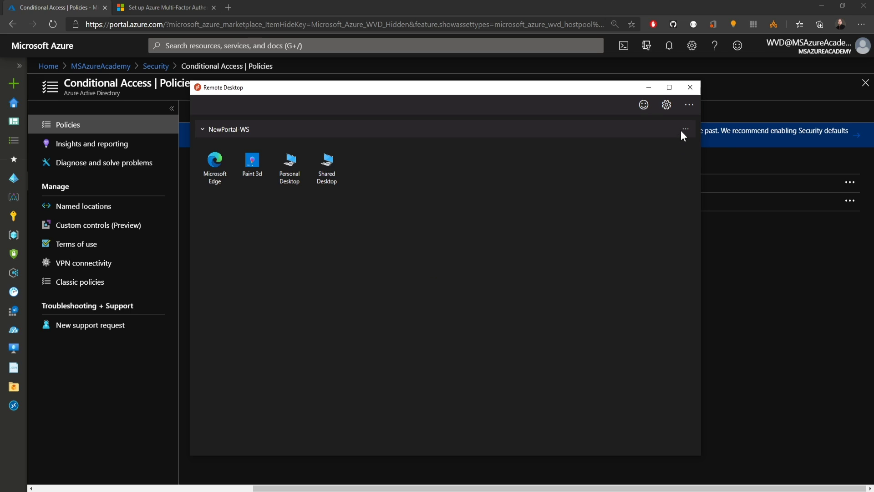
Unsubscribe from the NewPortal-WS workspace in Remote Desktop.
left_click(681, 131)
left_click(698, 171)
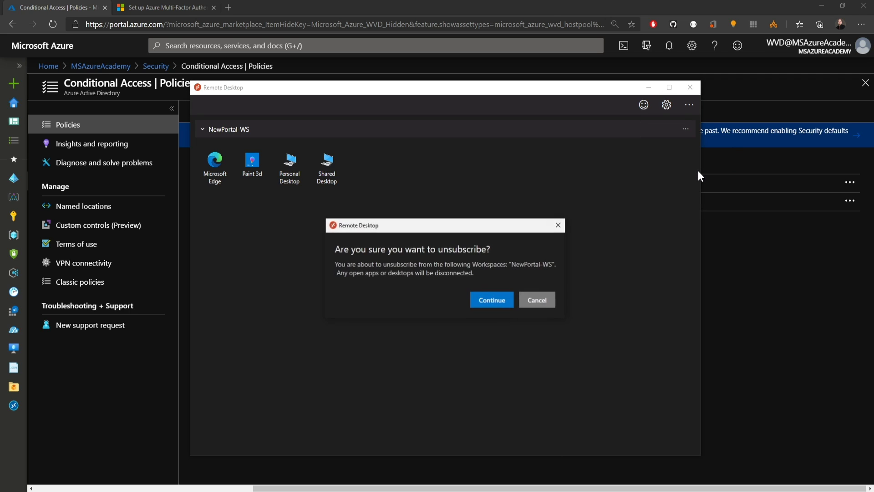
left_click(498, 299)
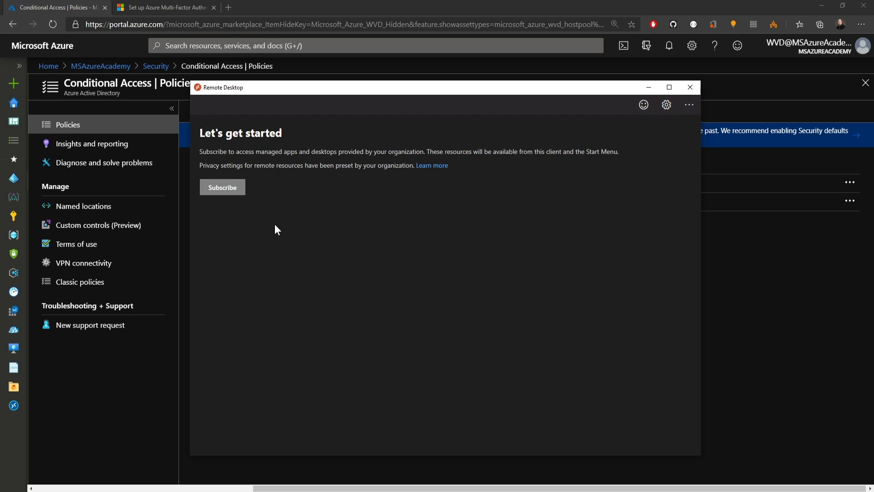
Subscribe again with the account's e-mail, password and texted code, then start unsubscribing NewPortal-WS.
left_click(232, 187)
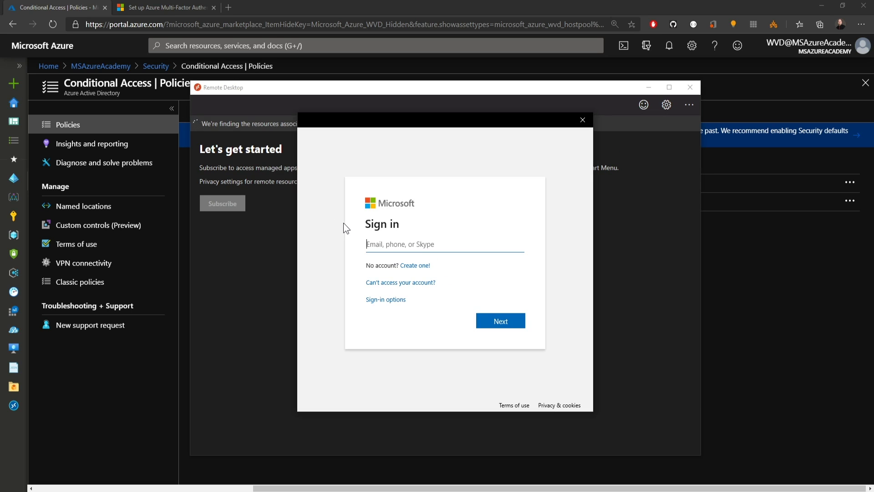
key("ctrl+v")
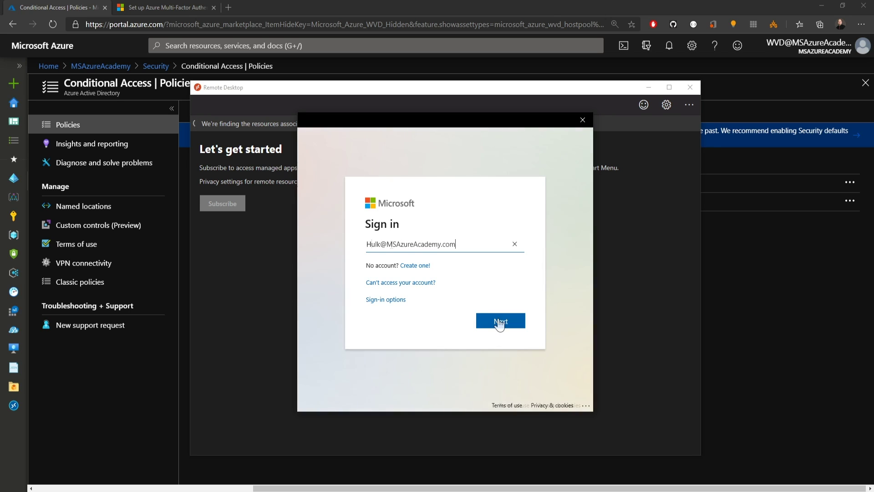
left_click(500, 321)
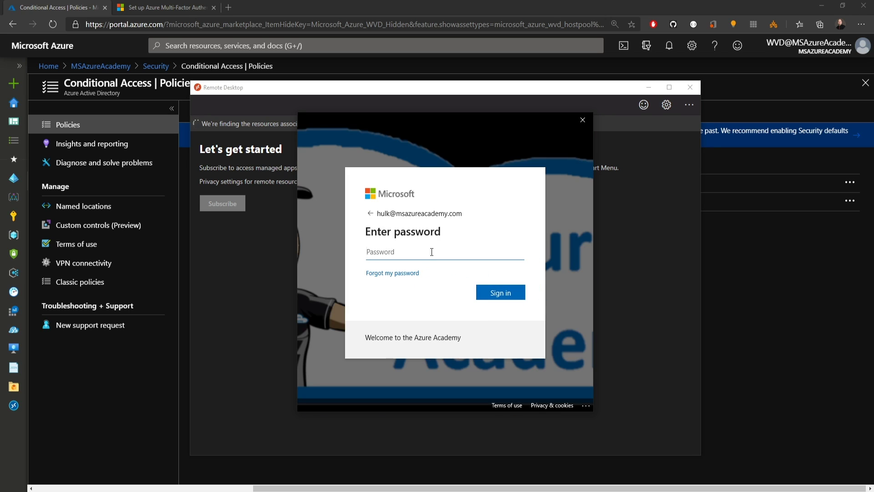
key("ctrl+v")
left_click(497, 294)
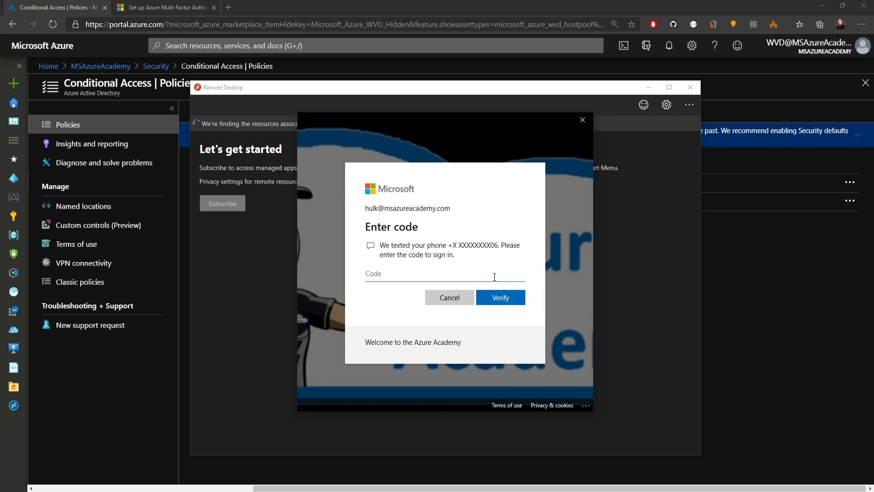
key("ctrl+v")
left_click(499, 297)
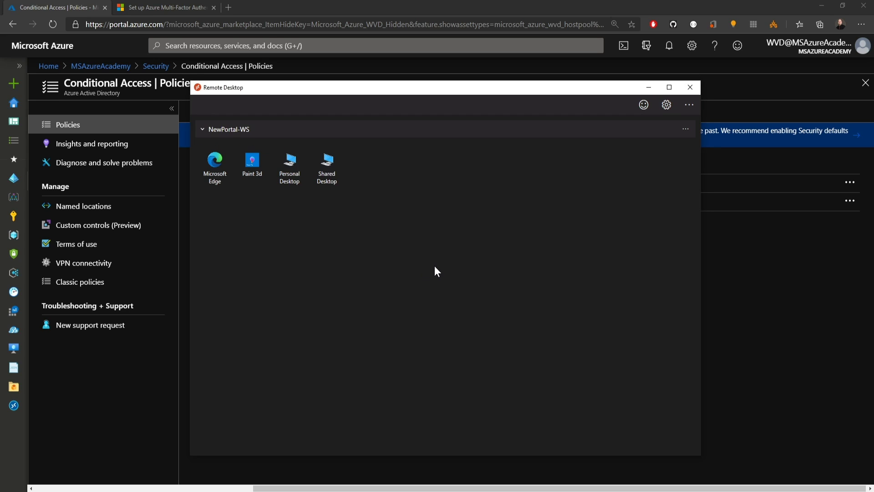
left_click(686, 130)
left_click(698, 171)
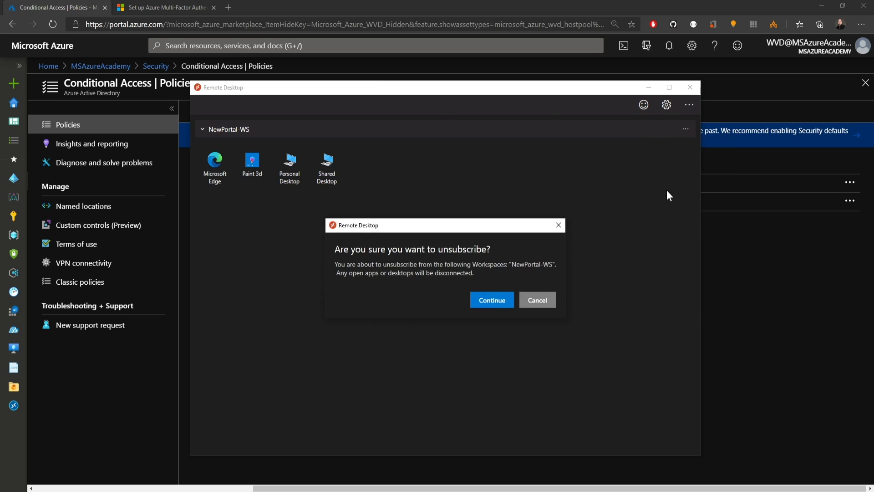
Confirm the unsubscribe, then verify the web client sign-in with the texted code to see NewPortal-WS resources.
left_click(493, 300)
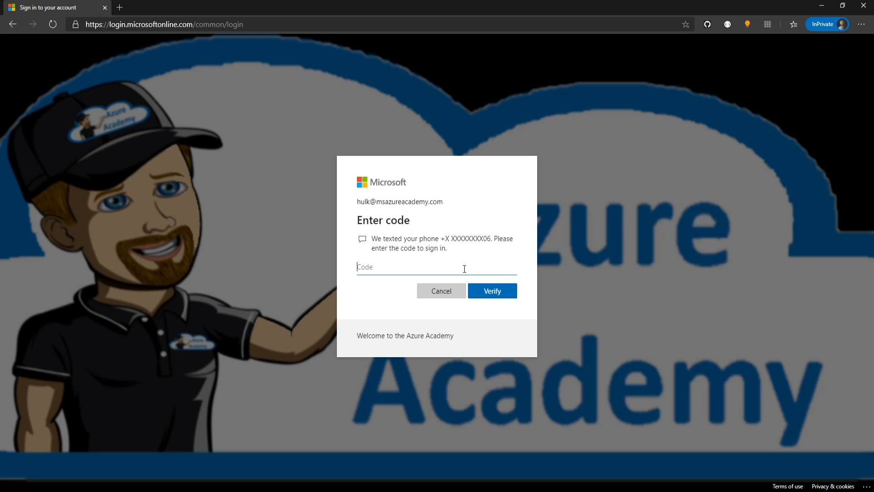
left_click(496, 293)
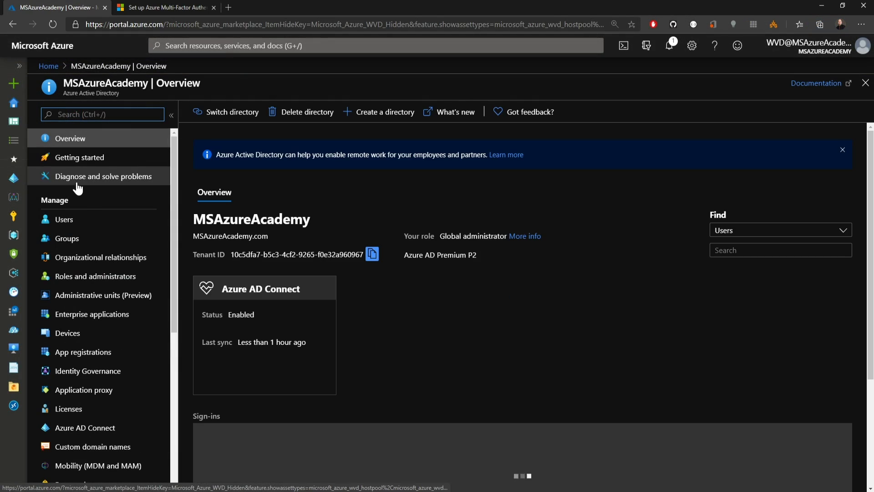
scroll(82, 219, "down", 6)
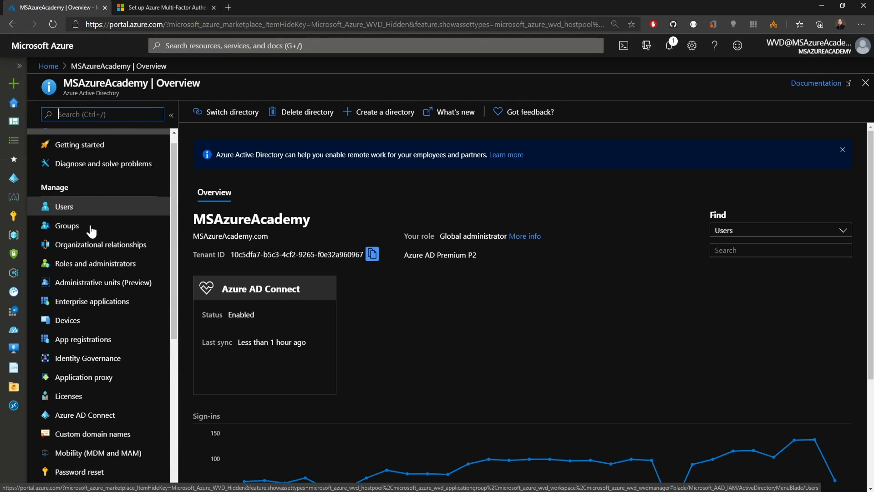
Start a new Conditional Access policy named untrusted-location--WVD.
left_click(70, 289)
left_click(89, 187)
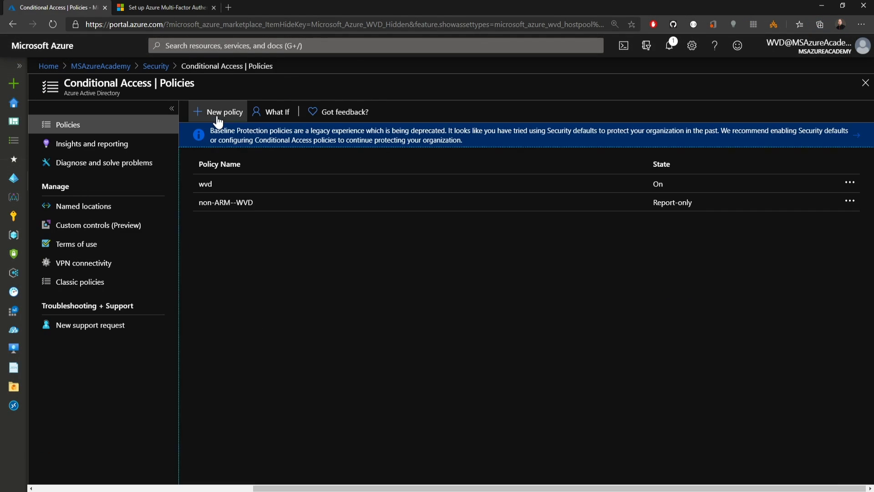
left_click(216, 116)
left_click(135, 173)
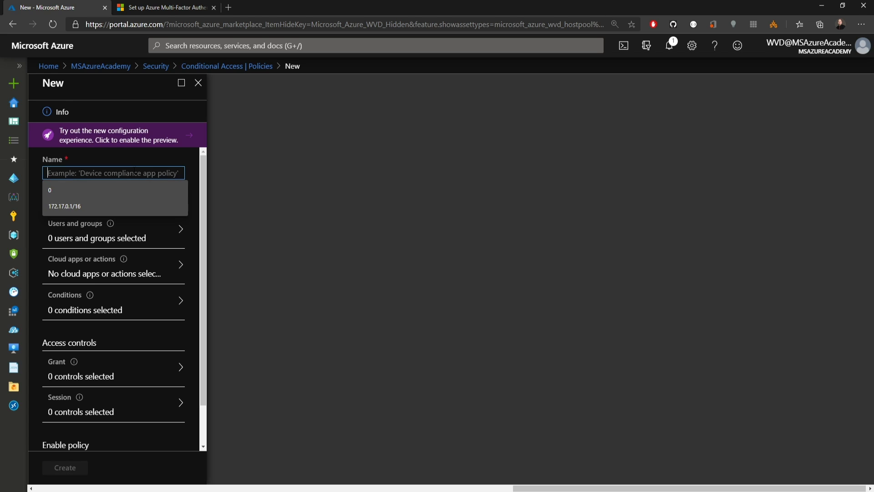
left_click(135, 140)
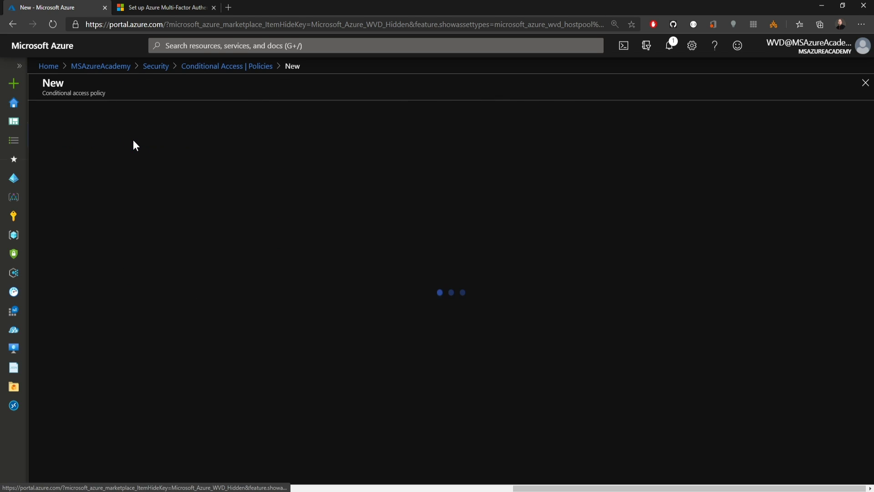
left_click(185, 188)
type("untrusted-location--WVD")
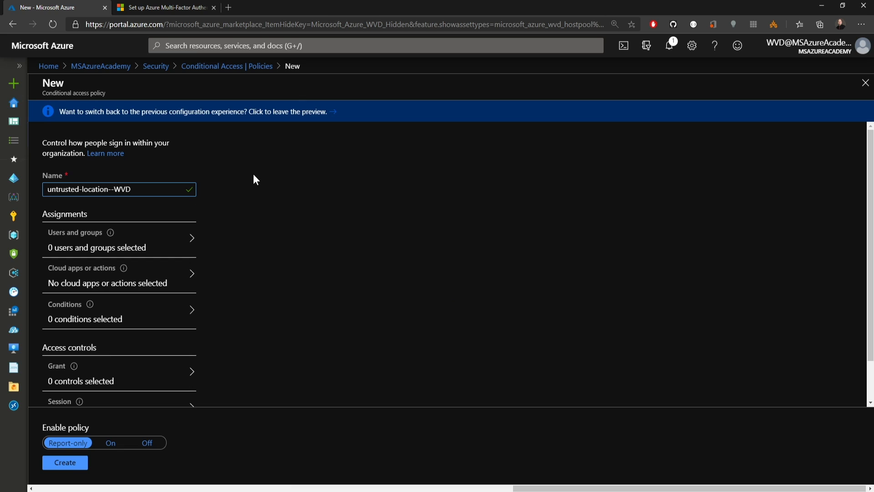
Assign the policy to All users, excluding the wvd admin account.
left_click(182, 241)
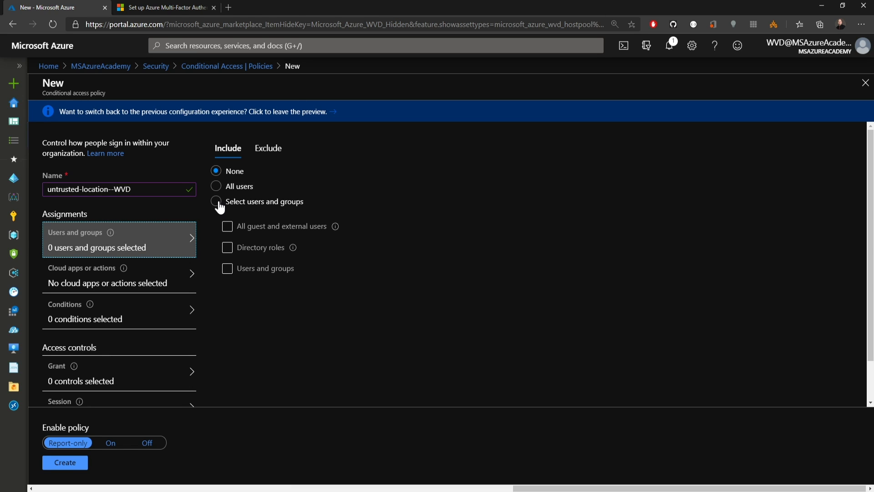
left_click(216, 186)
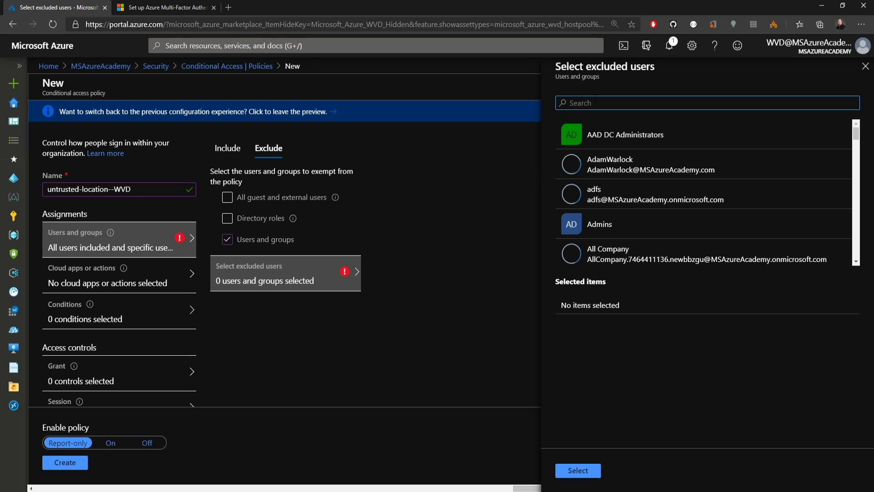
type("wvd")
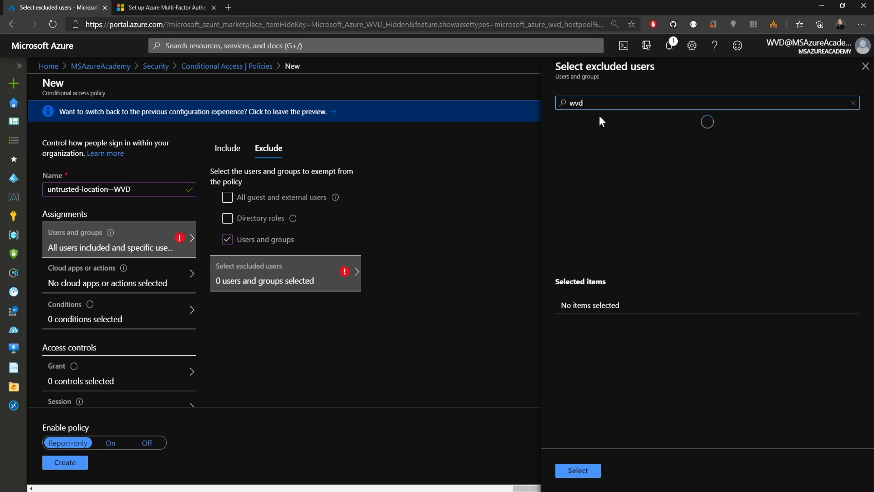
left_click(606, 136)
left_click(579, 470)
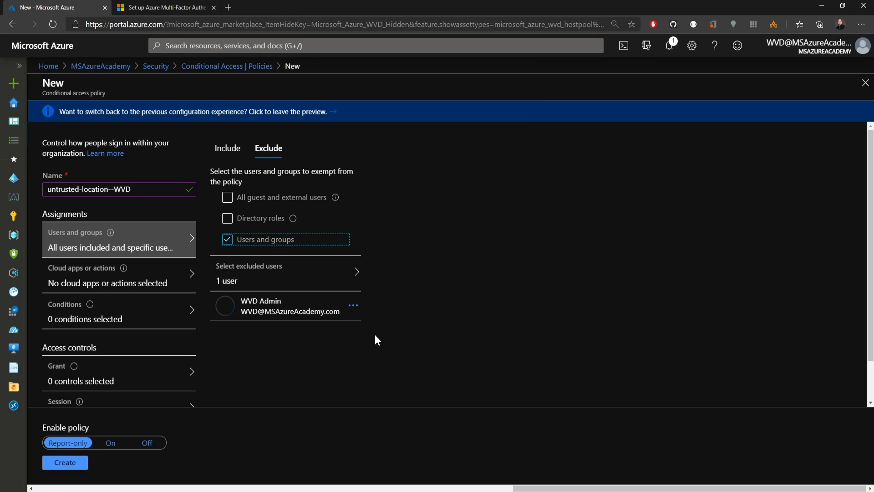
Target the three Windows Virtual Desktop cloud apps, including Windows Virtual Desktop Client.
left_click(119, 276)
left_click(223, 240)
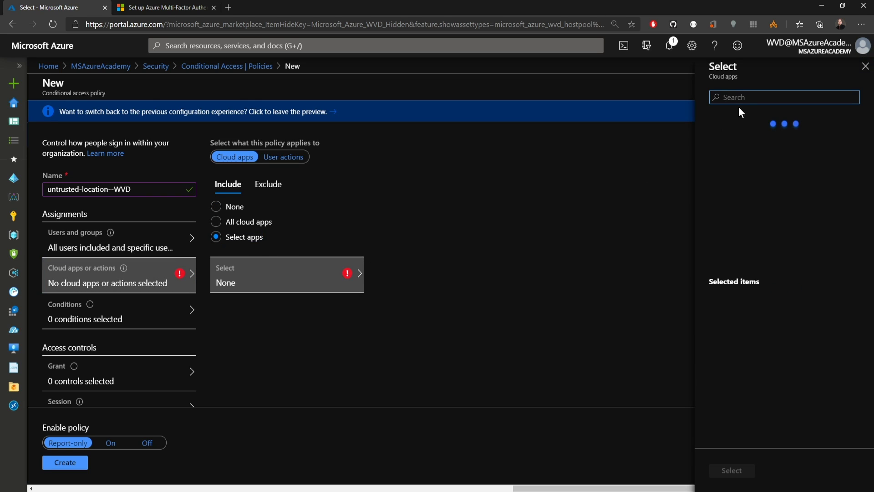
left_click(649, 148)
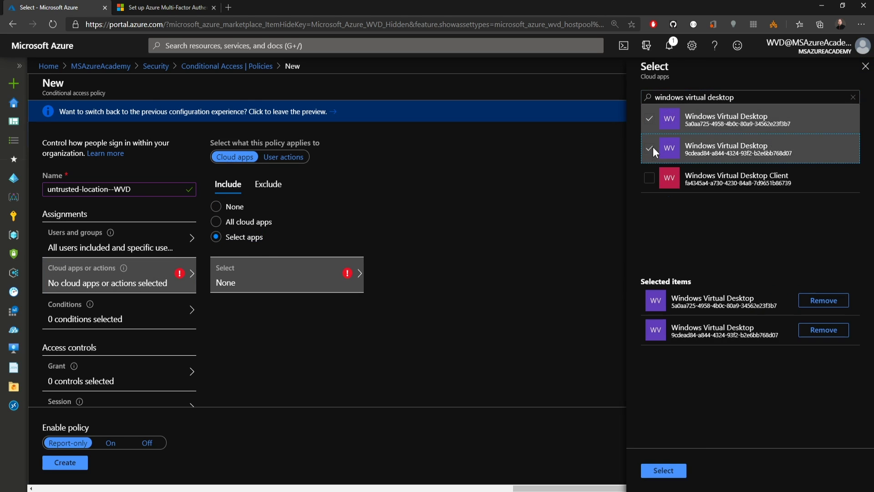
left_click(649, 177)
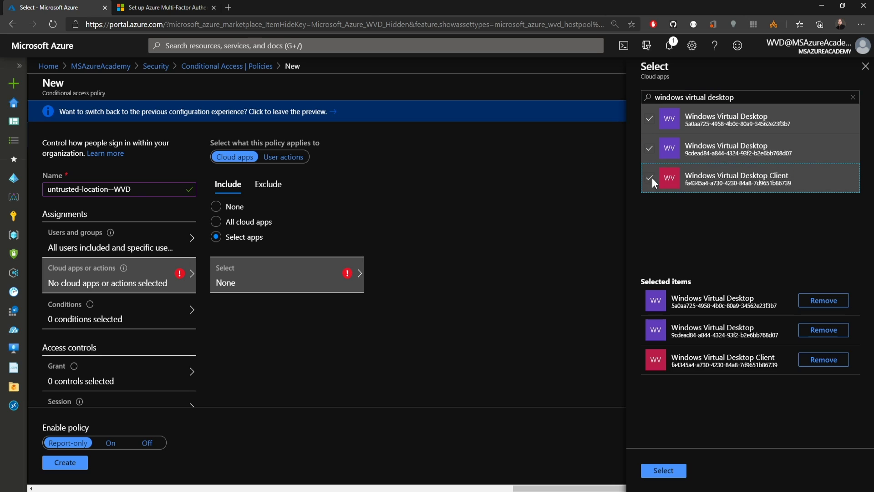
left_click(664, 469)
Add a Locations condition that includes the untrusted locations named location.
left_click(119, 311)
left_click(319, 259)
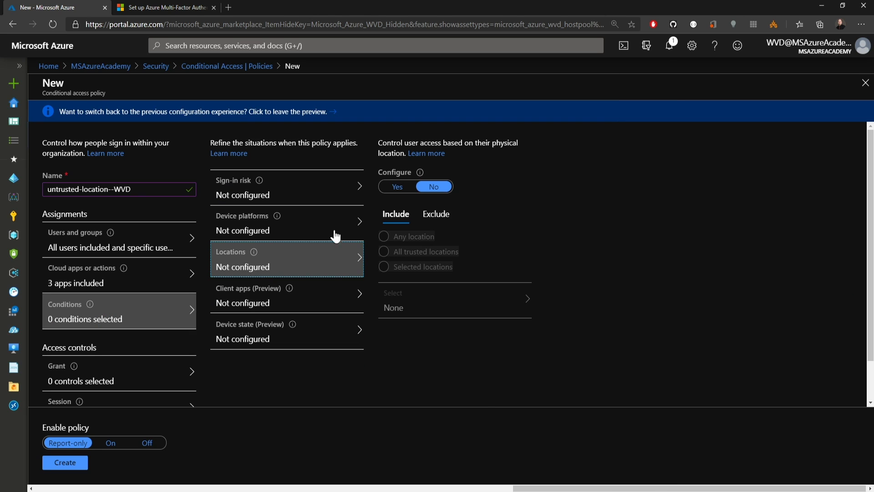
left_click(397, 186)
left_click(467, 308)
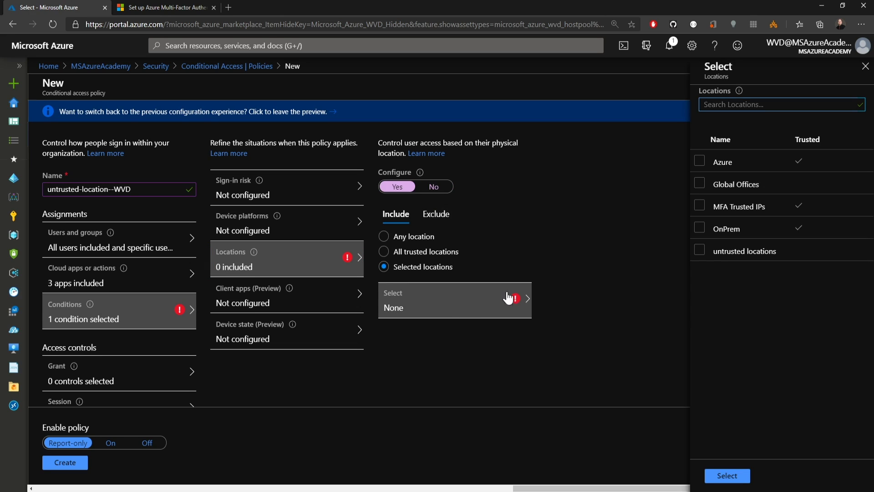
left_click(694, 248)
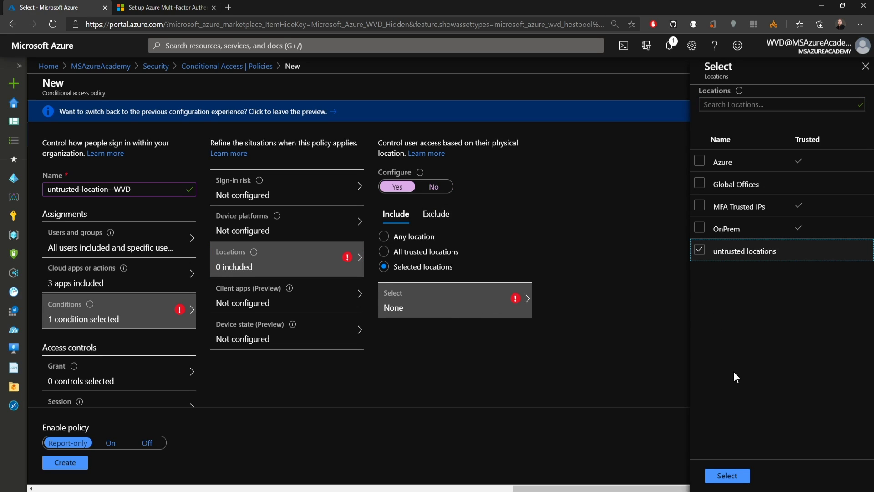
left_click(728, 476)
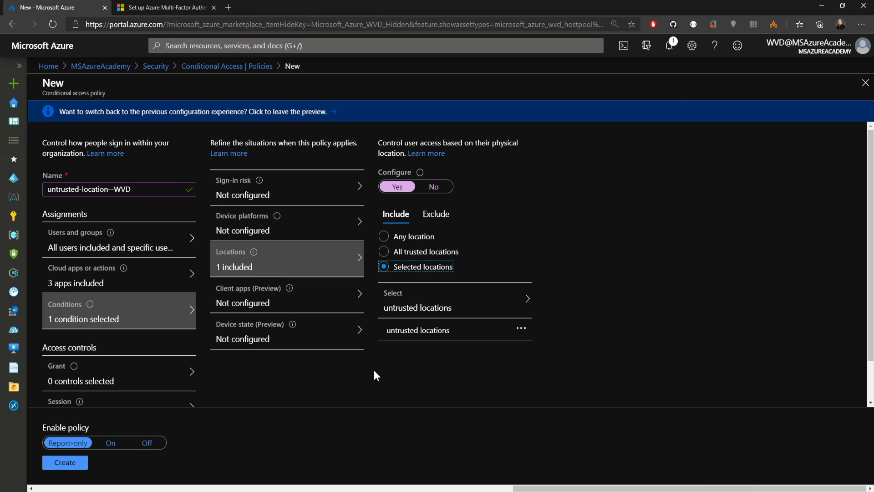
Grant Block access, switch the policy On, and create it.
left_click(125, 374)
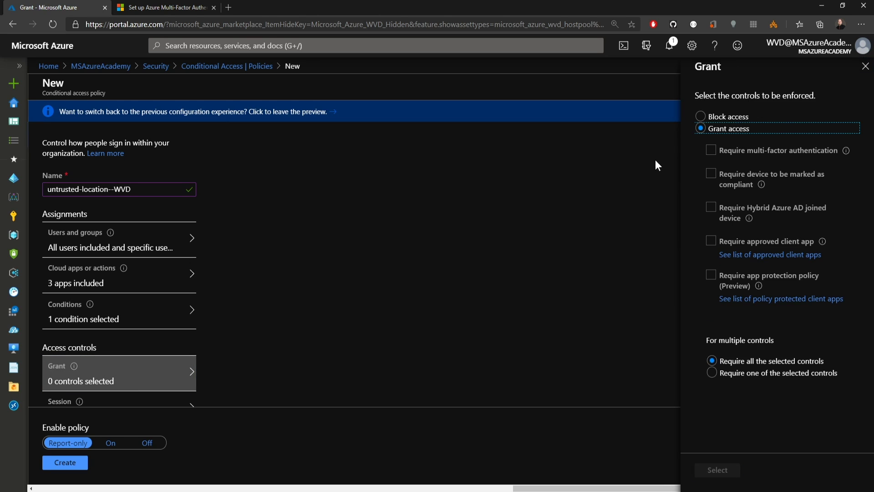
left_click(704, 116)
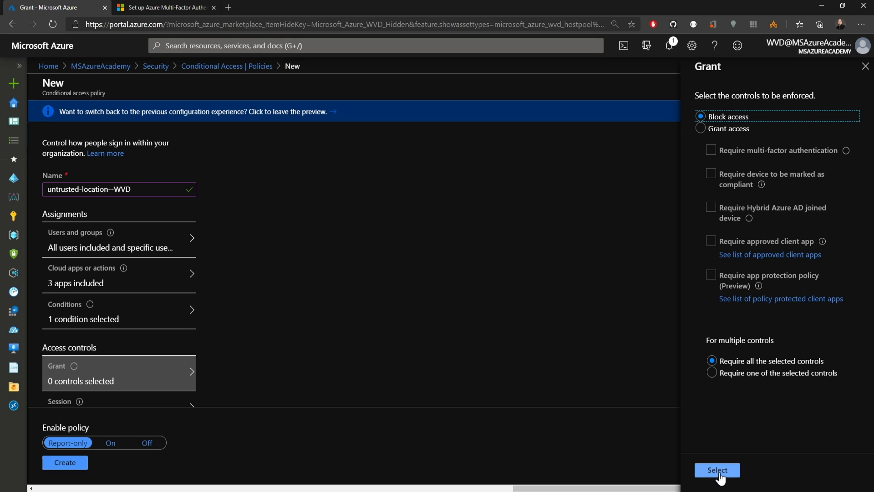
left_click(718, 470)
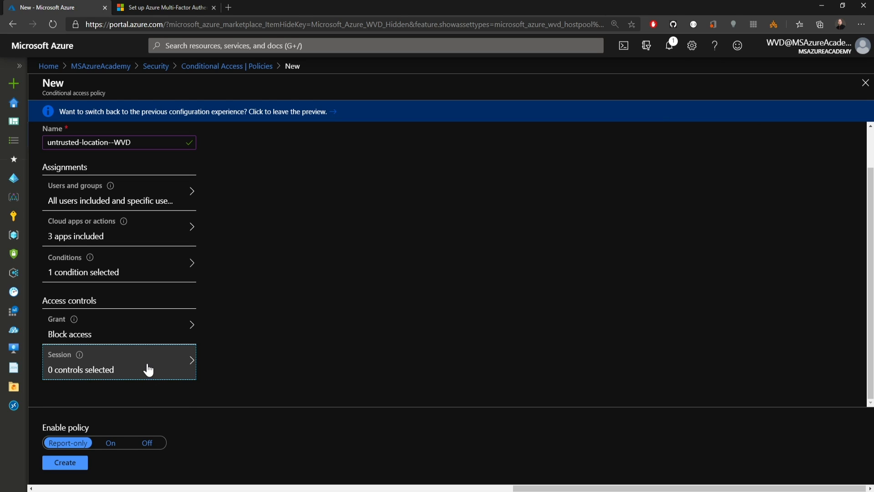
left_click(109, 443)
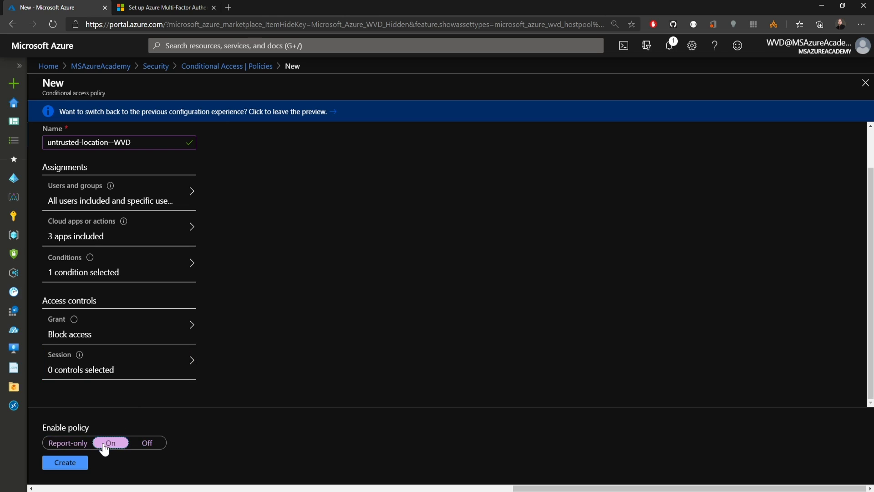
left_click(71, 463)
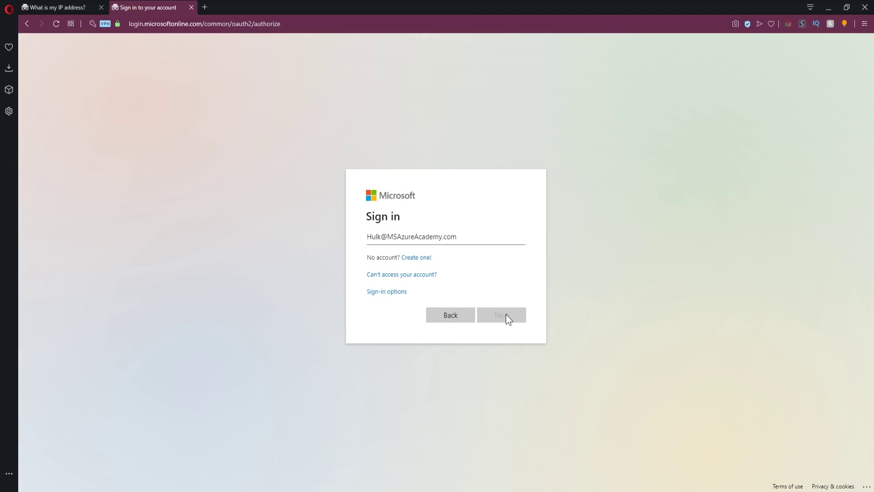
Sign in as the test user and show details of the 'You cannot access this right now' block.
left_click(507, 315)
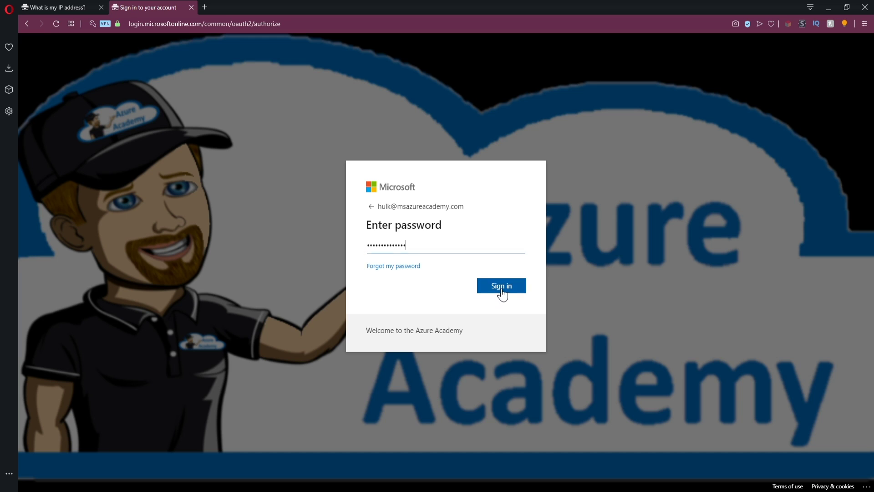
left_click(501, 288)
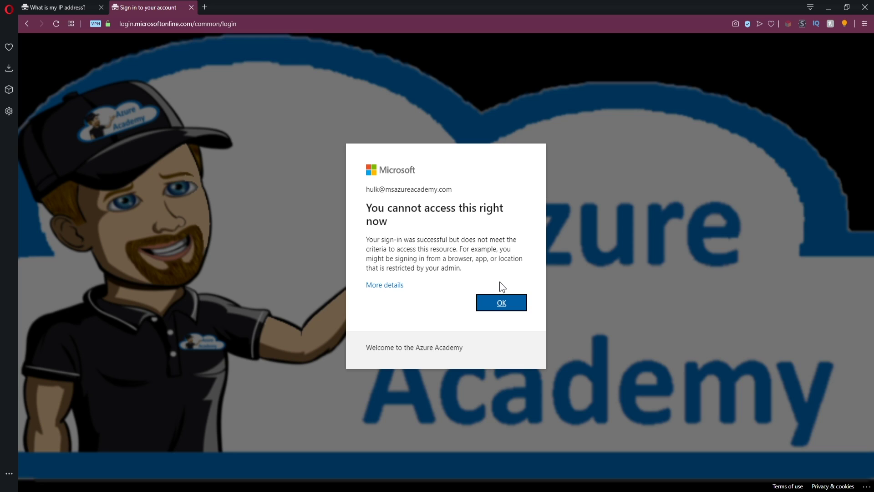
left_click(387, 287)
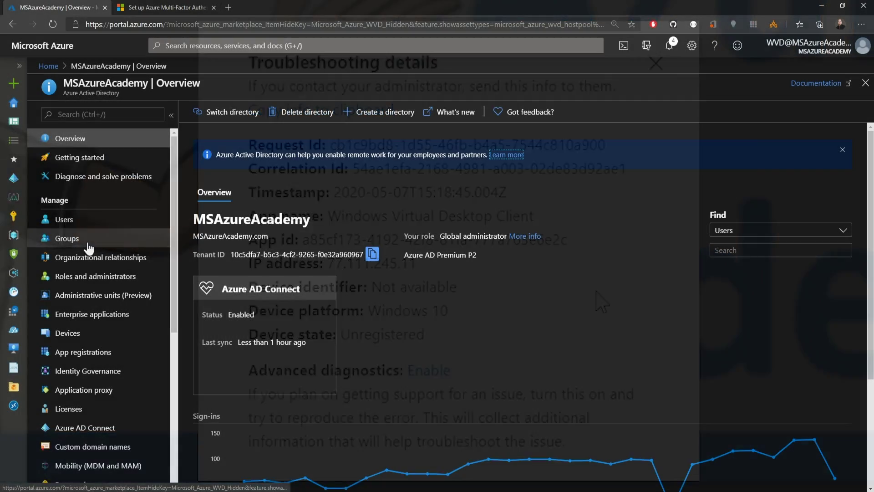
Review the AAD Logs diagnostic setting sending to Log Analytics, then open the Azure AD sign-in log.
scroll(88, 248, "down", 6)
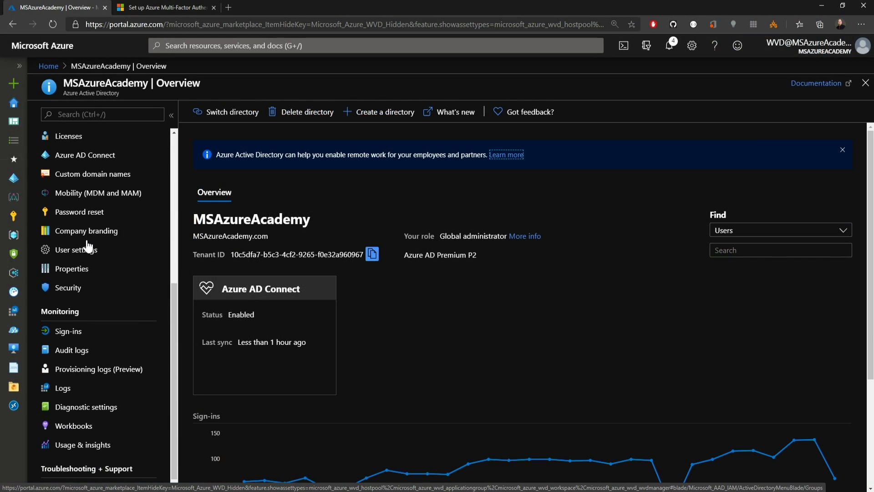
scroll(86, 246, "down", 1)
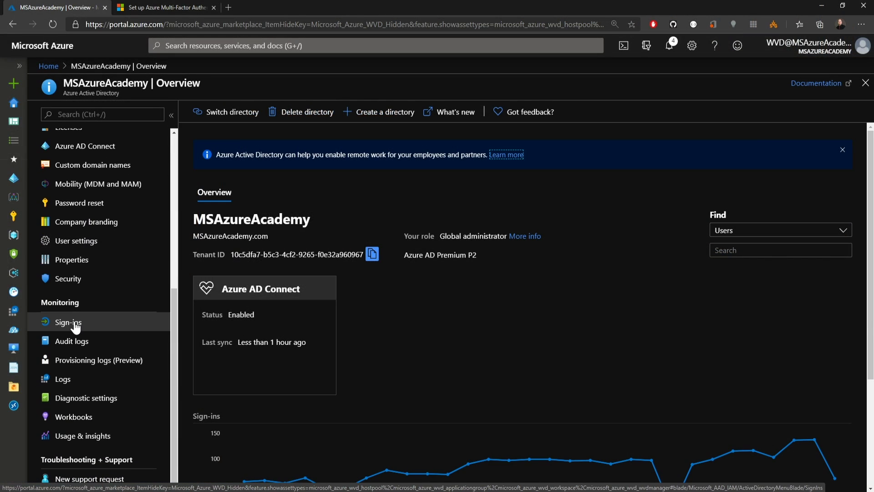
left_click(76, 405)
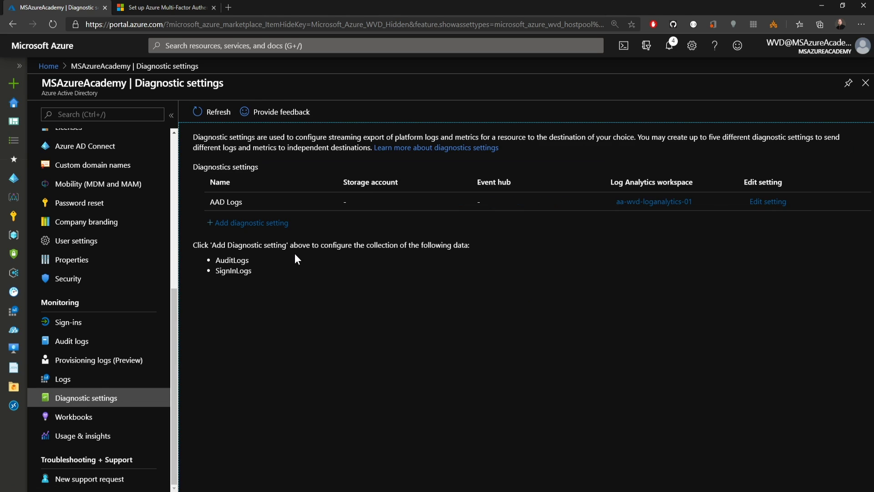
left_click(770, 202)
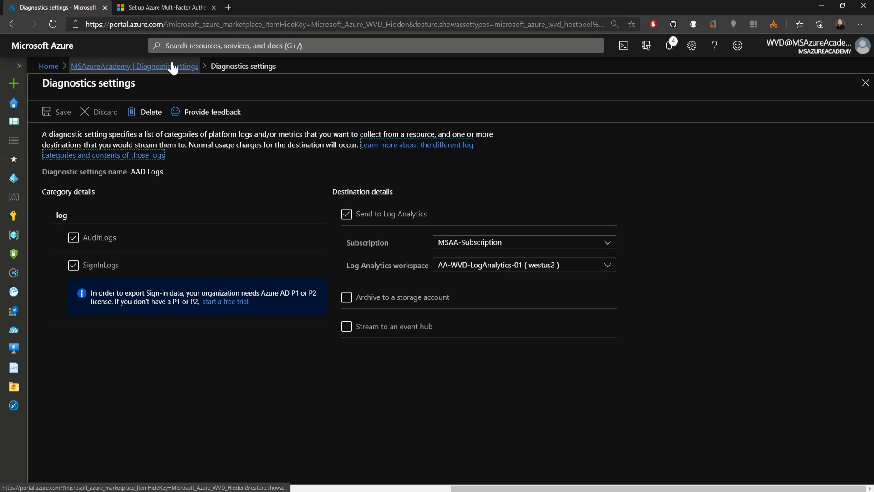
left_click(137, 66)
left_click(61, 324)
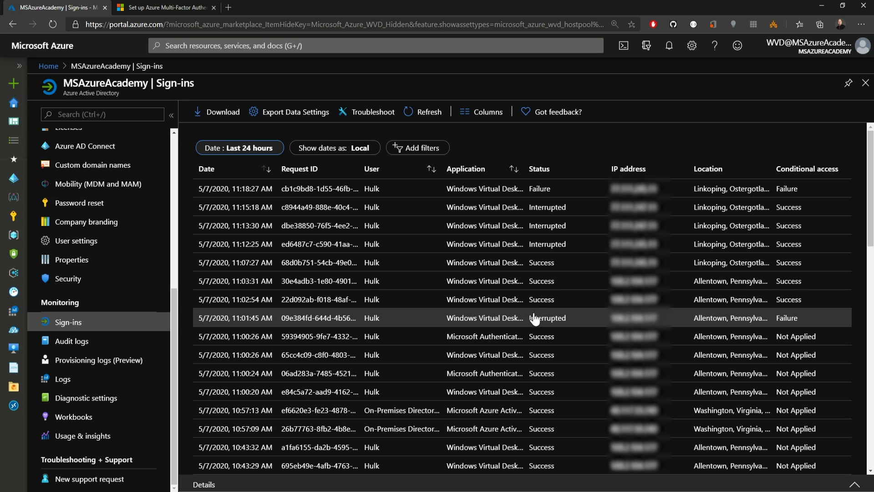
Inspect the 11:18:27 AM failed sign-in's Location, Report-only, Conditional Access and Authentication Details tabs.
left_click(354, 196)
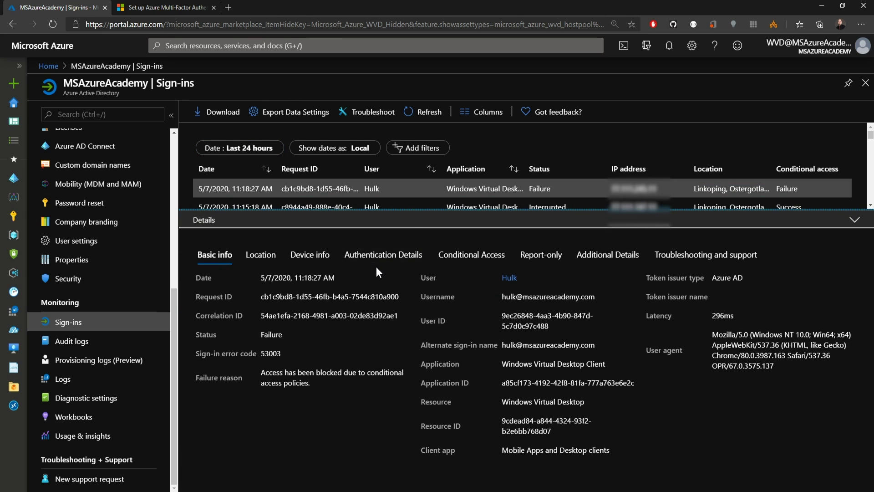
left_click(262, 260)
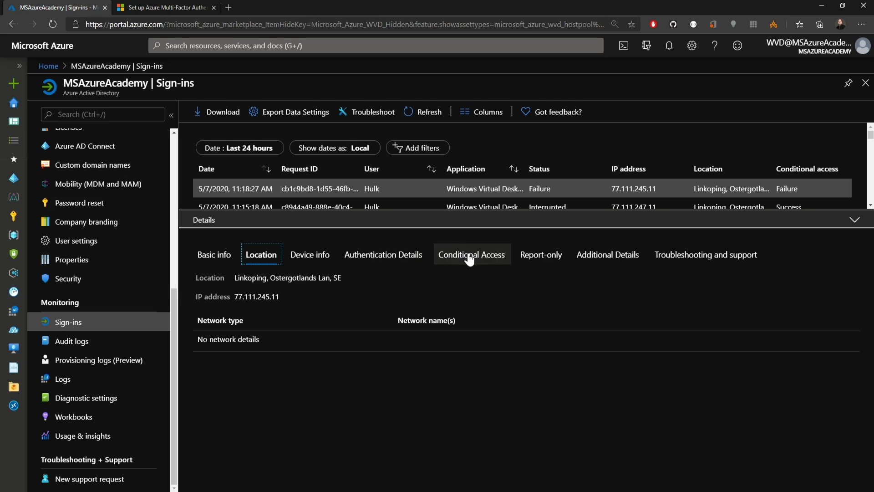
left_click(532, 261)
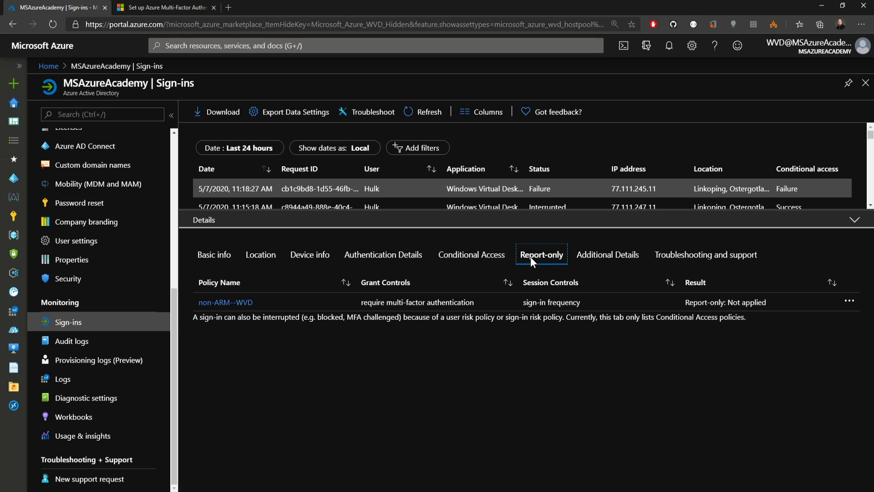
left_click(485, 254)
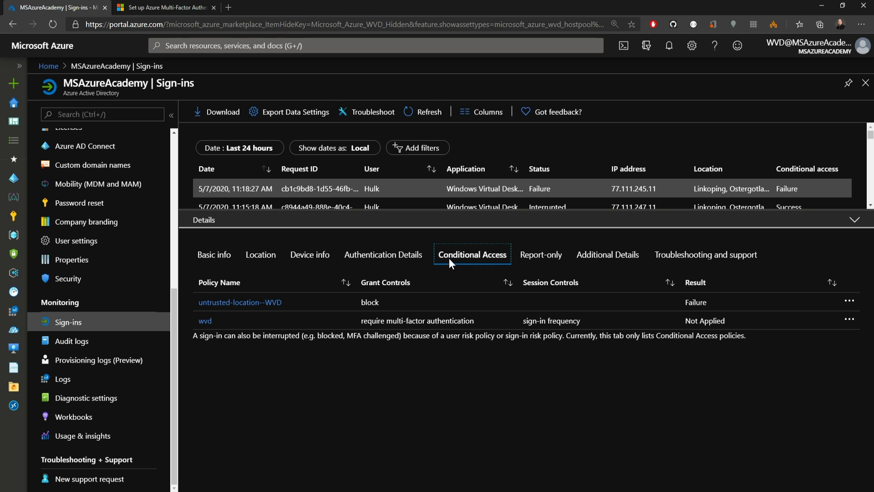
left_click(404, 261)
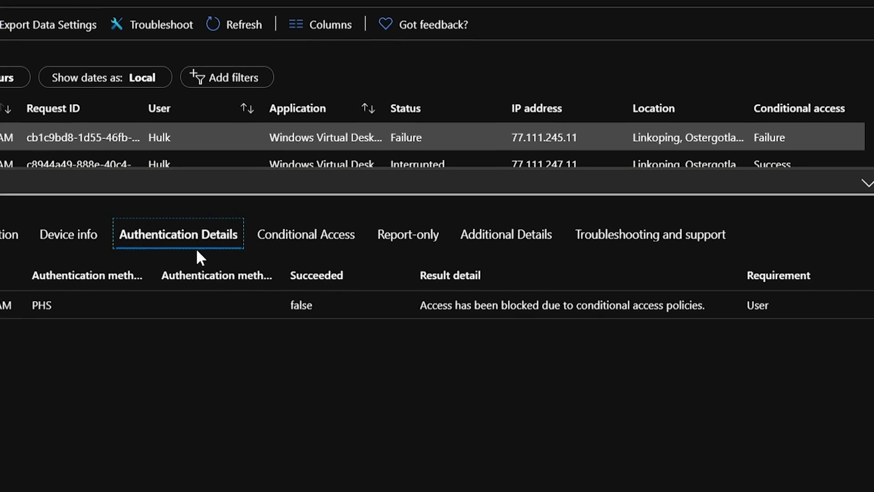